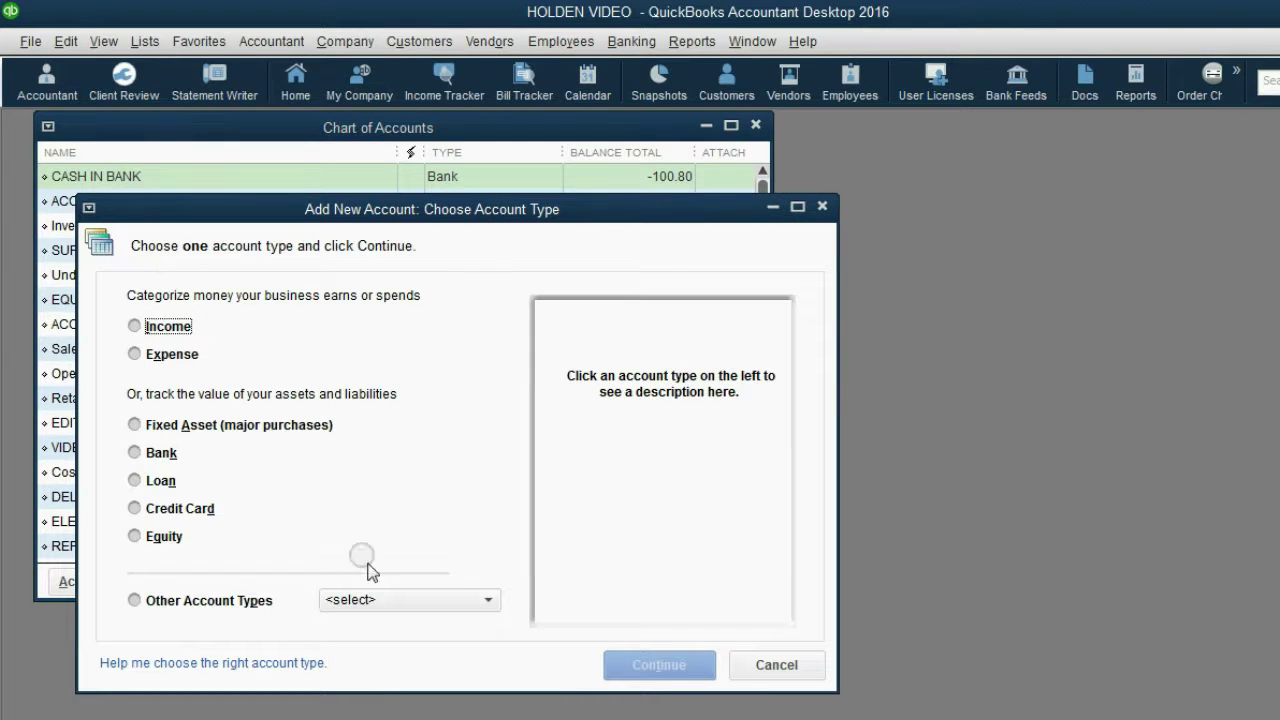
Choose Other Income from Other Account Types and continue to the account details form
click(388, 601)
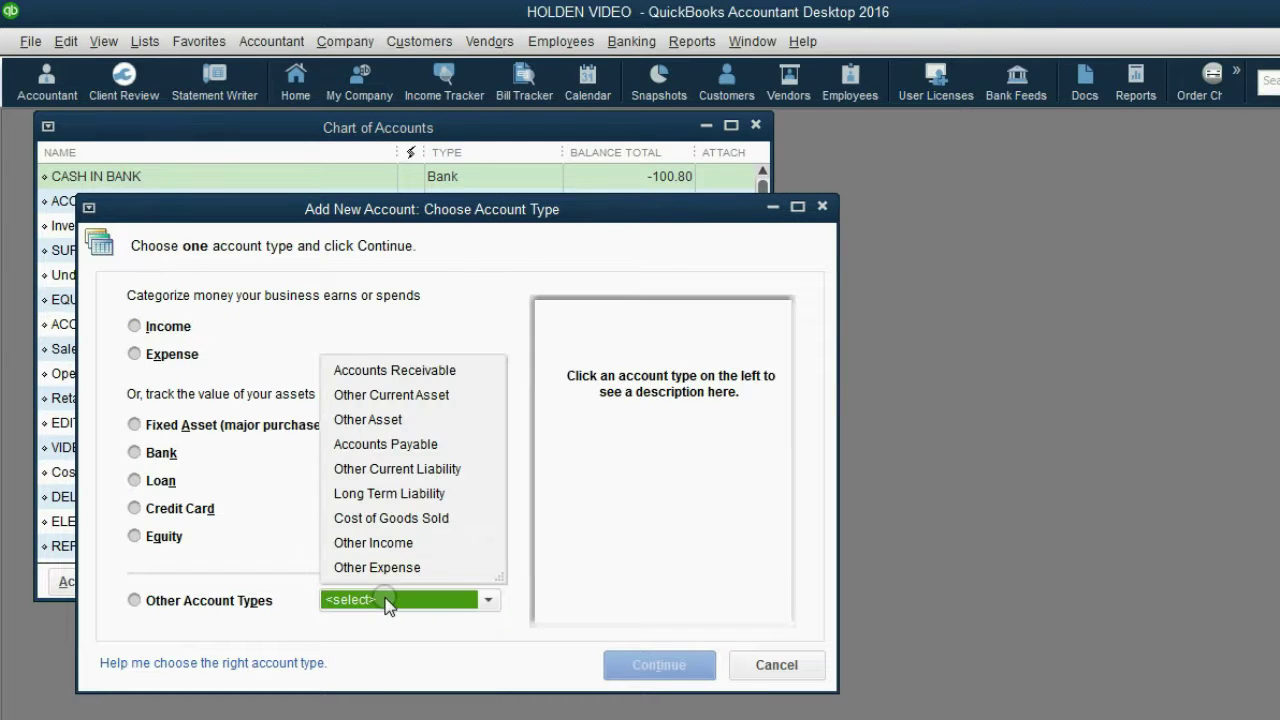
click(390, 546)
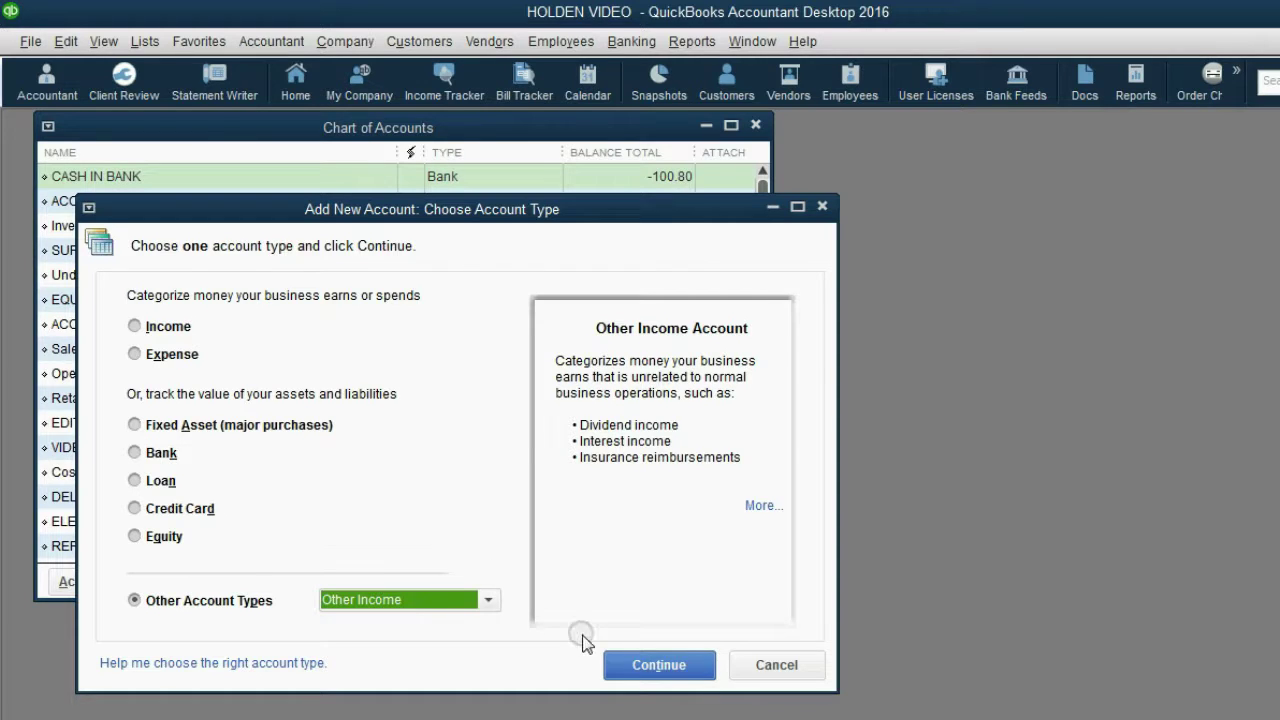
click(634, 666)
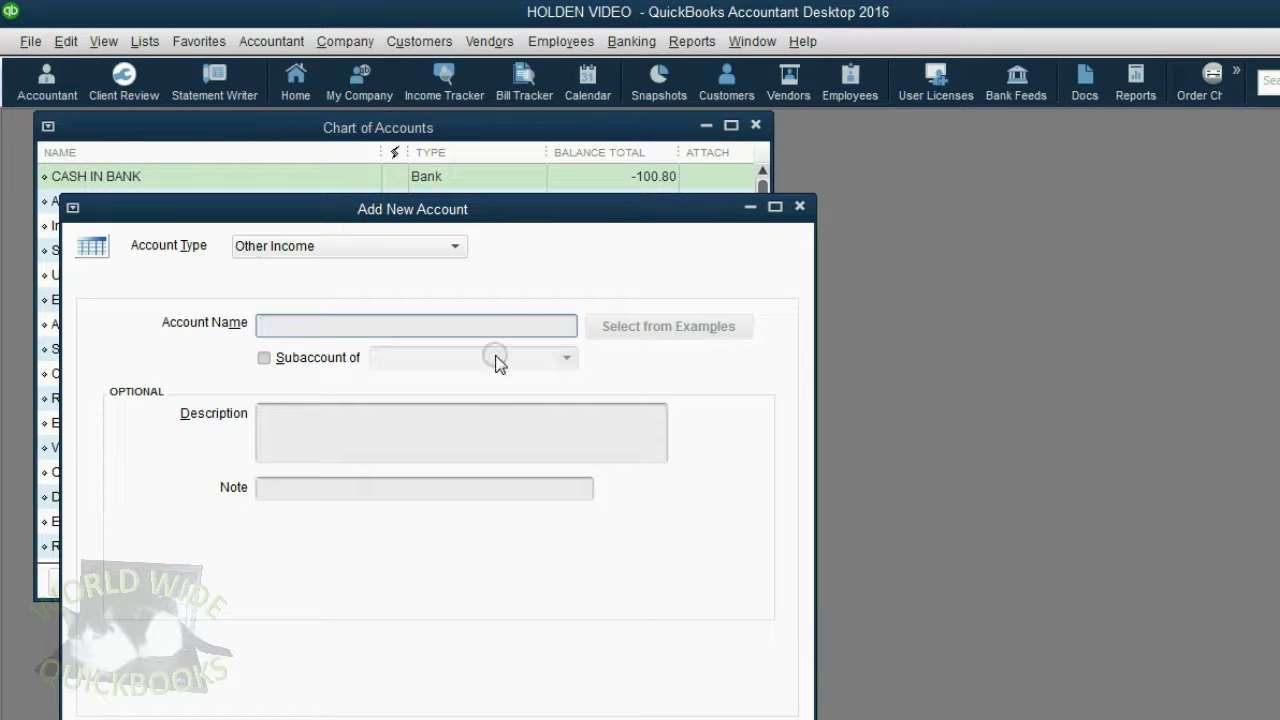
Name the Other Income account INCOME FROM SALES TAX REFUND and save it, starting another account
drag(543, 220, 677, 178)
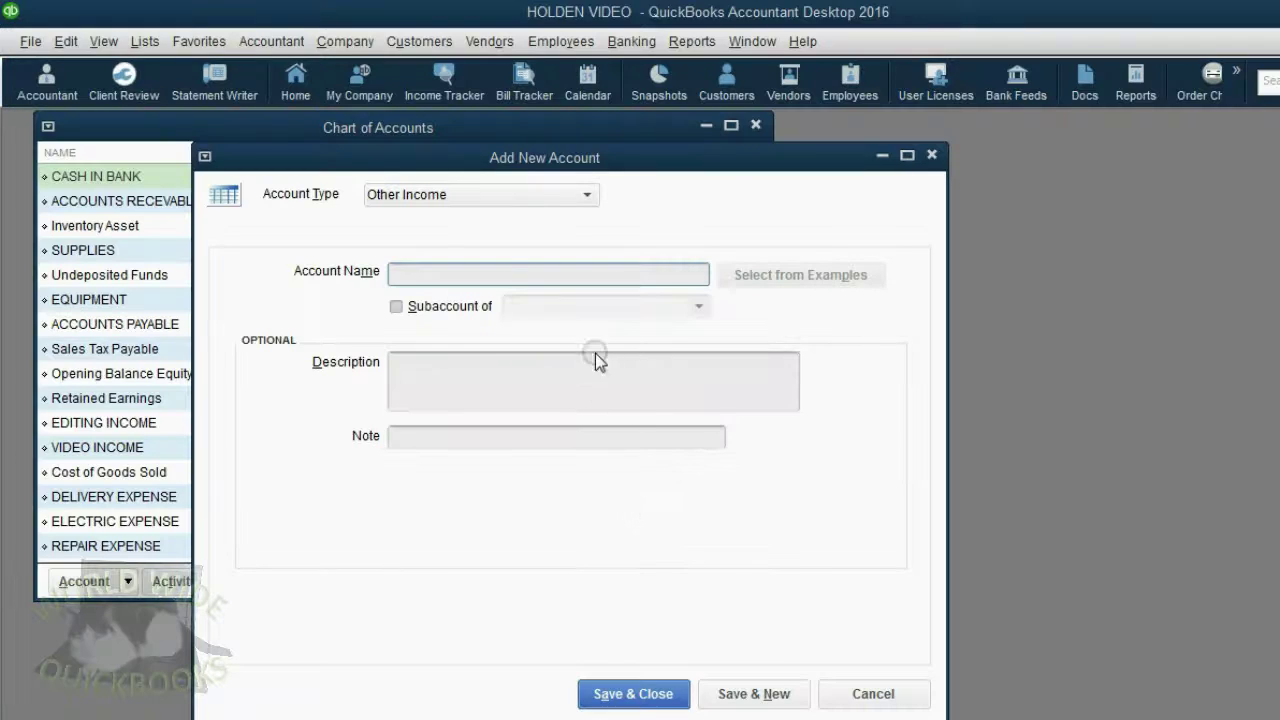
click(585, 275)
text(INCOME FROM SALES TAX REFUND)
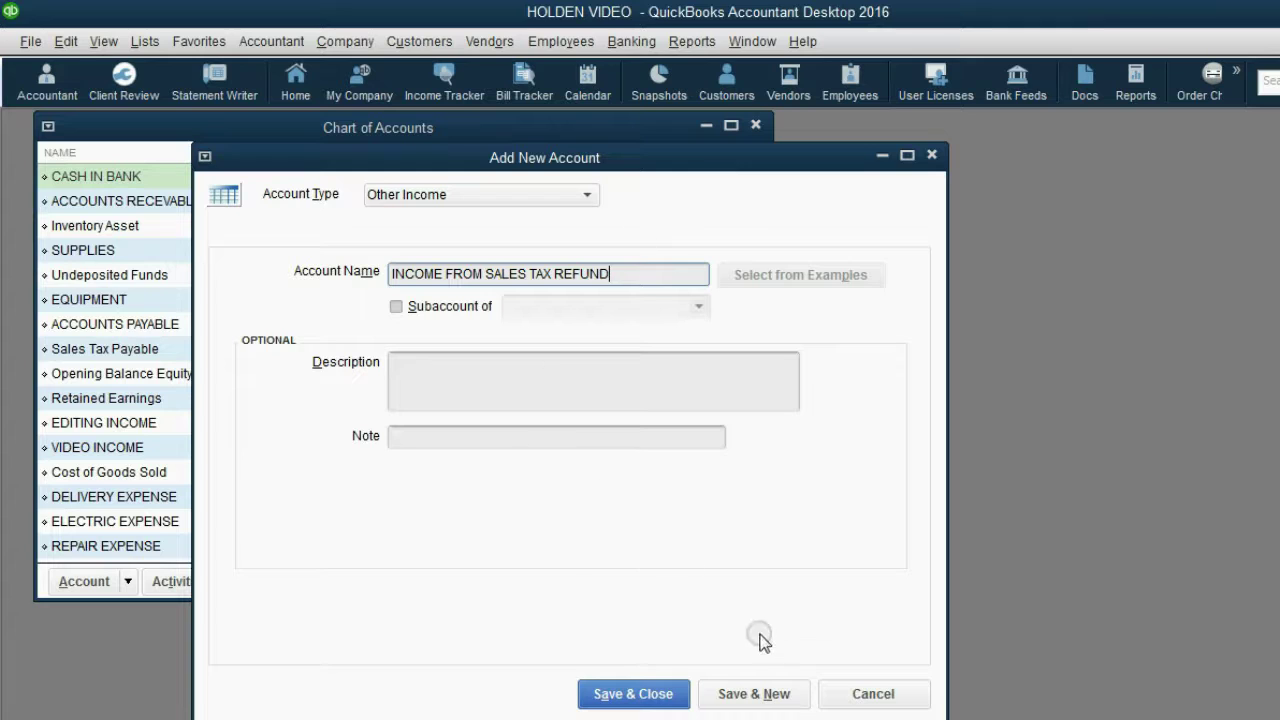
click(750, 693)
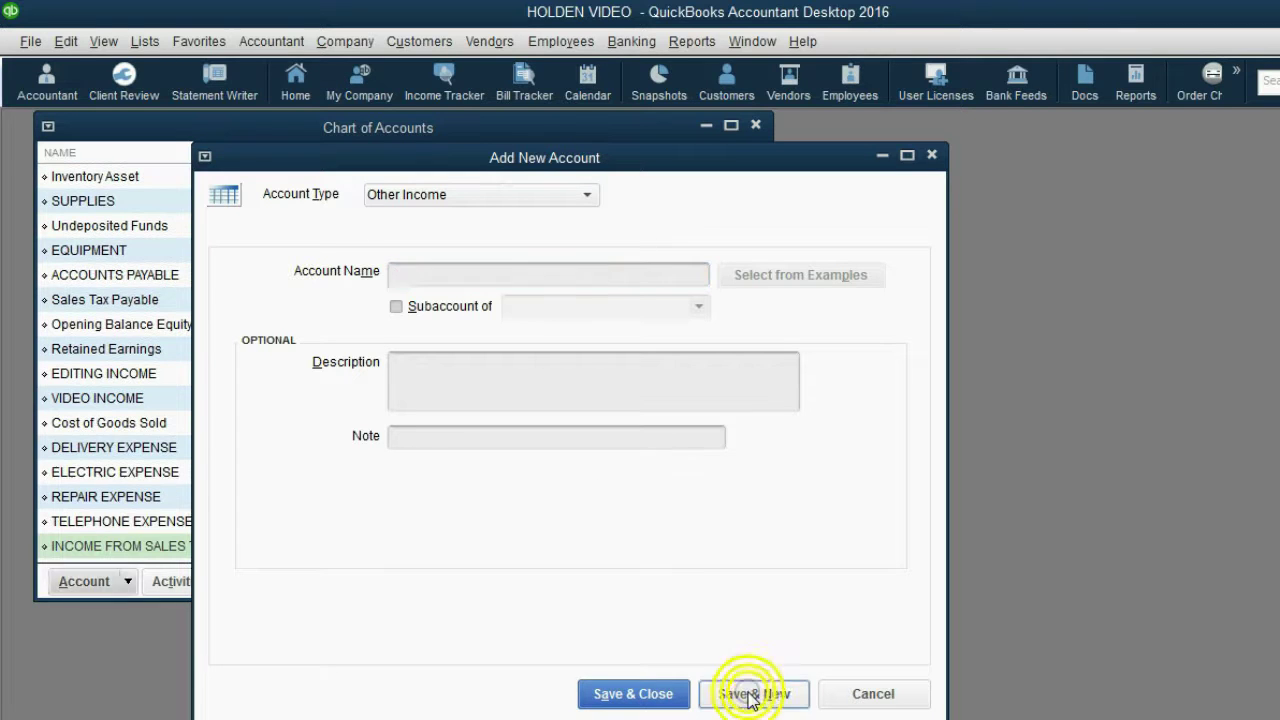
click(550, 197)
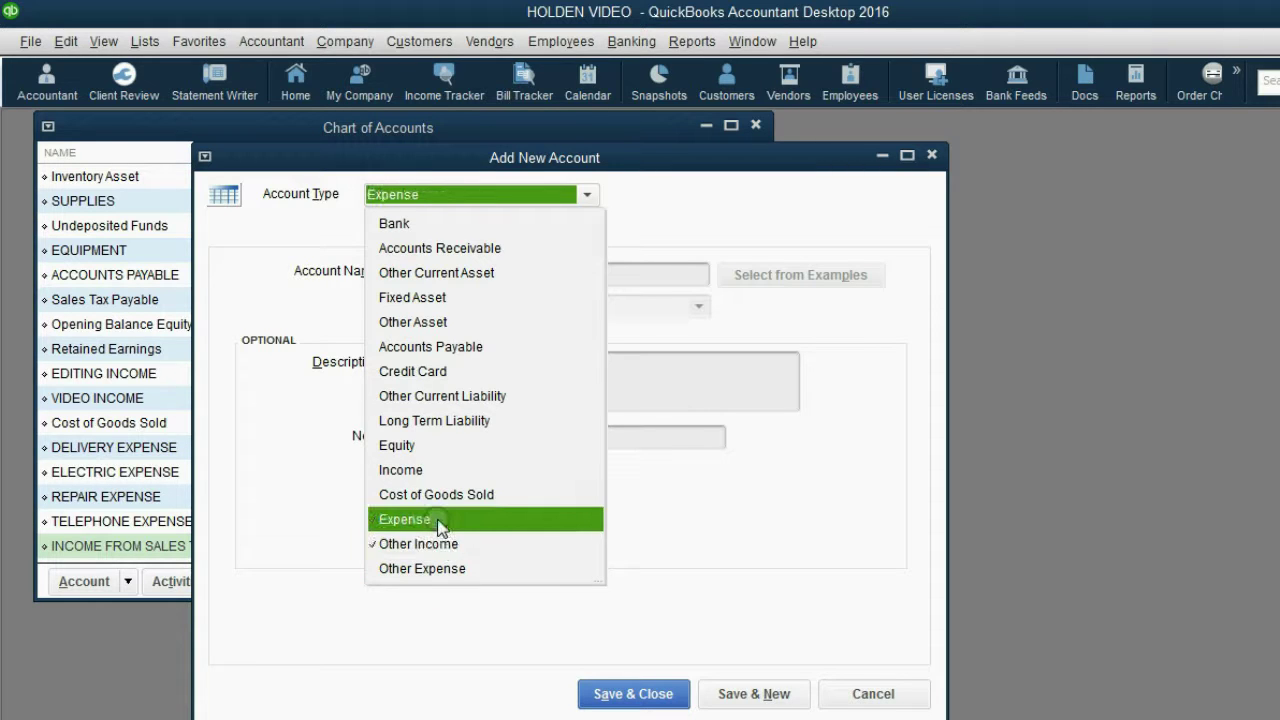
Set the next account's type to Other Expense, checking the slide for its name
click(449, 565)
click(489, 276)
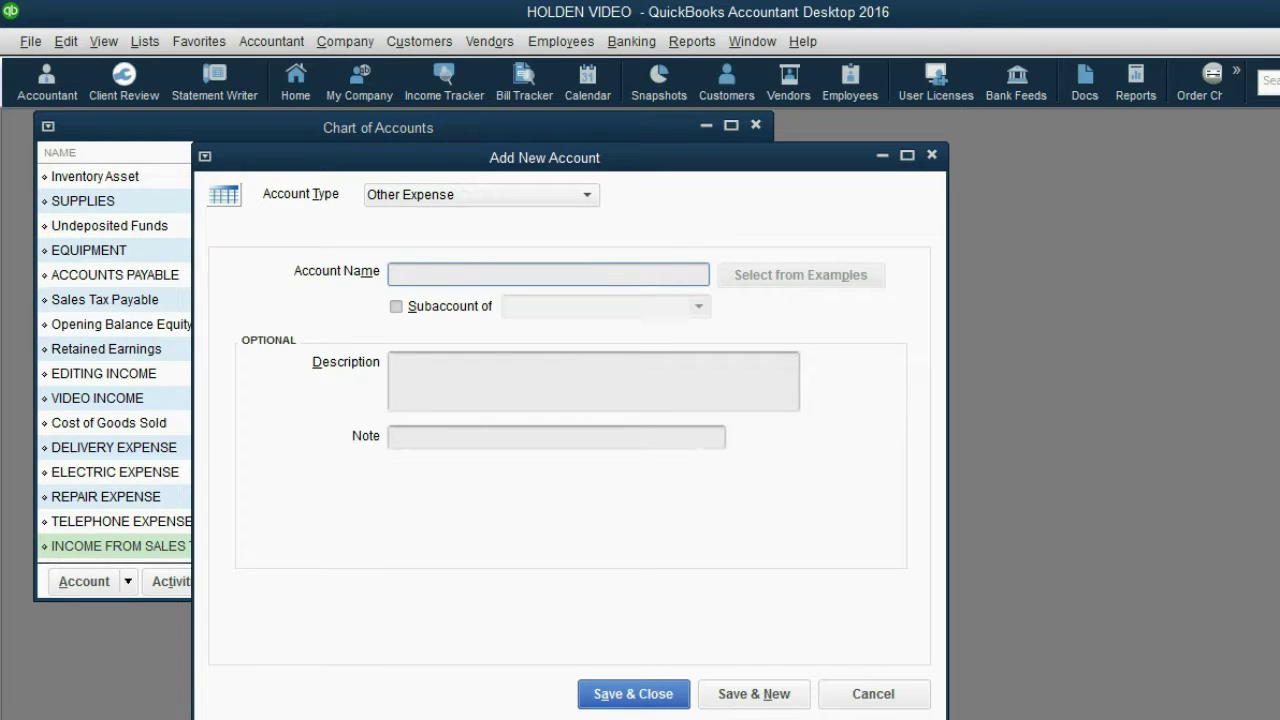
key(alt+Tab)
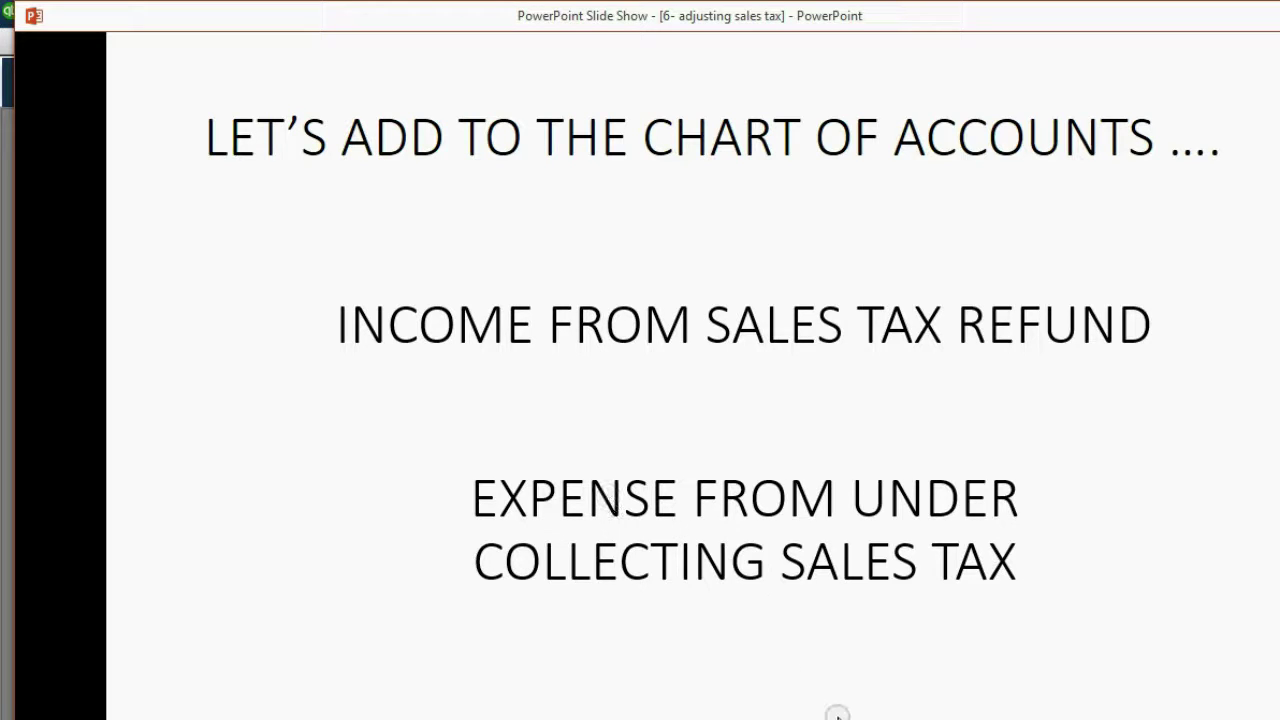
key(alt+Tab)
click(629, 285)
Name the expense account EXPENSE FROM UNDER COL SLS TX, then save and close it
text(EXPENSE FROM UNDER COLLECTING S)
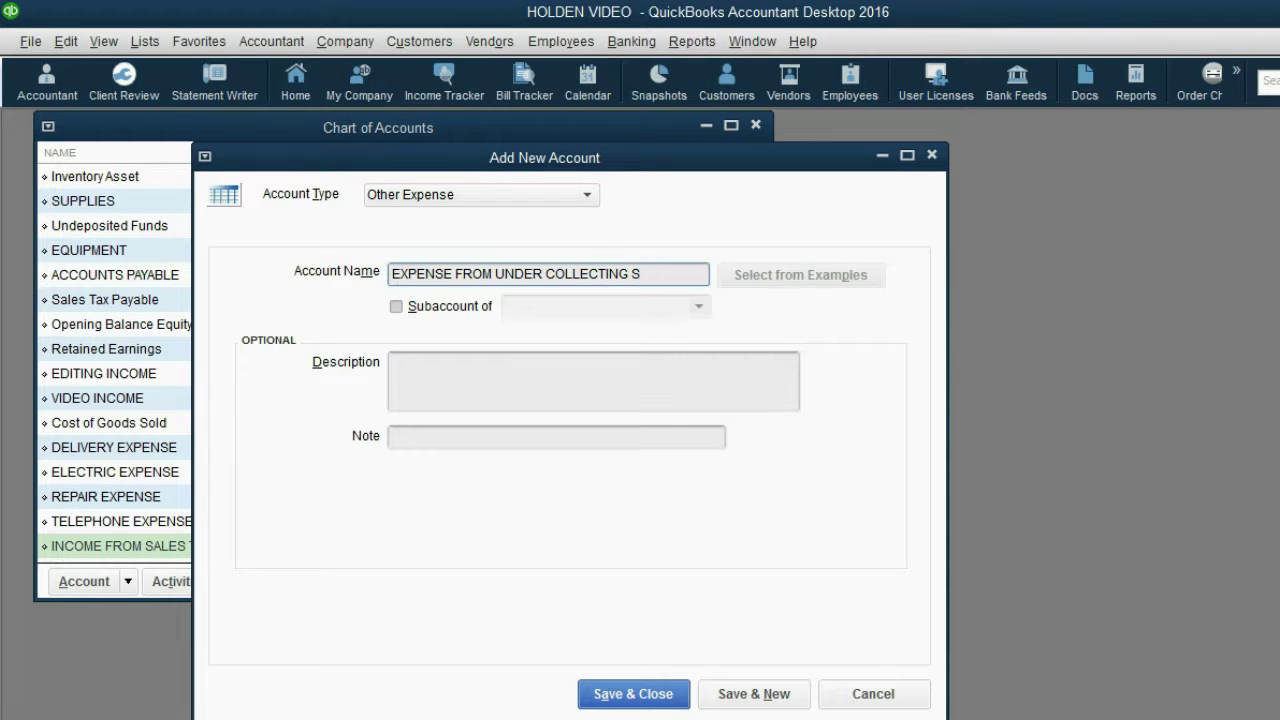
drag(650, 275, 565, 279)
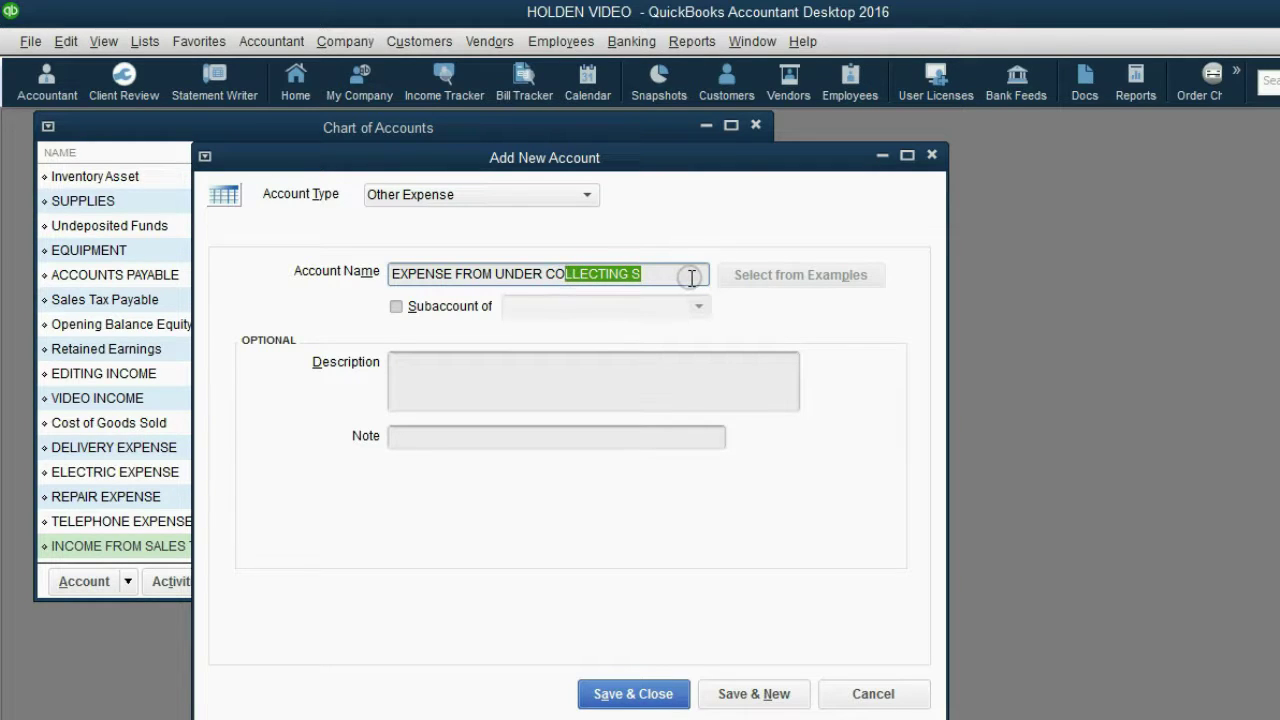
text(LS TX)
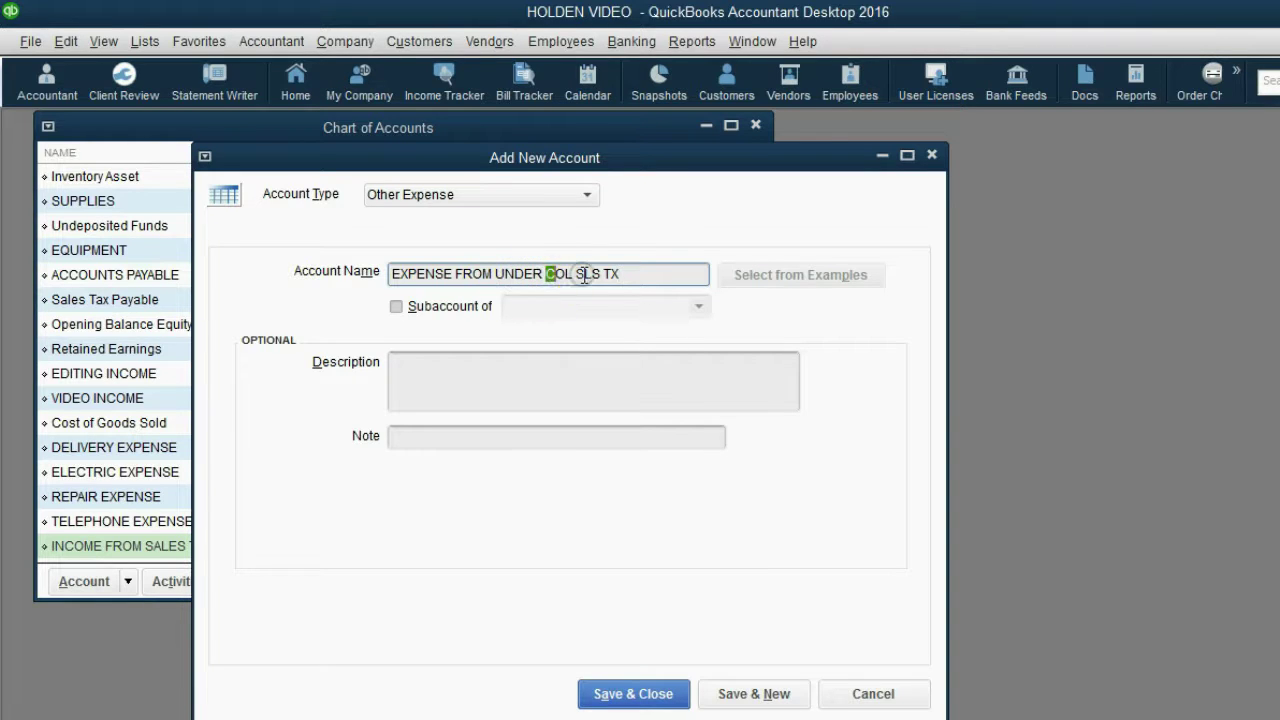
click(645, 700)
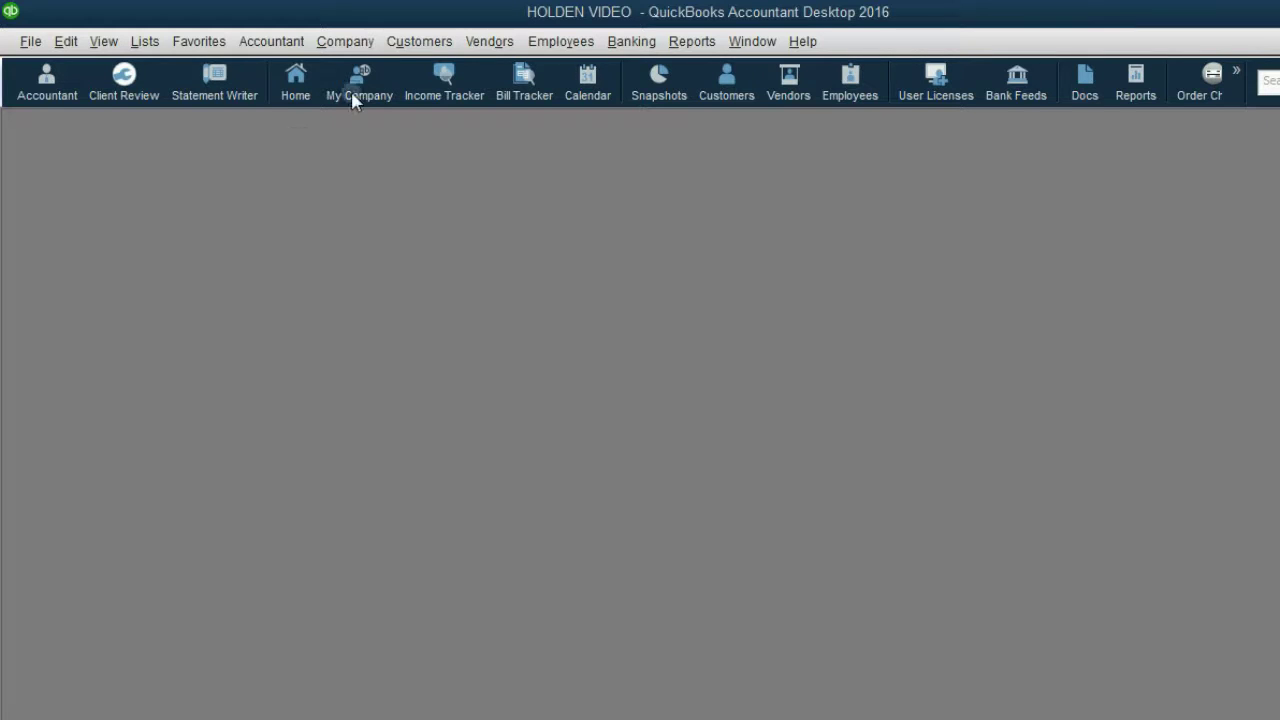
Start a sales tax adjustment dated 02/17/2016 for NEW YORK STATE SALES TAX DEPARTMENT
click(467, 41)
mouse_move(558, 180)
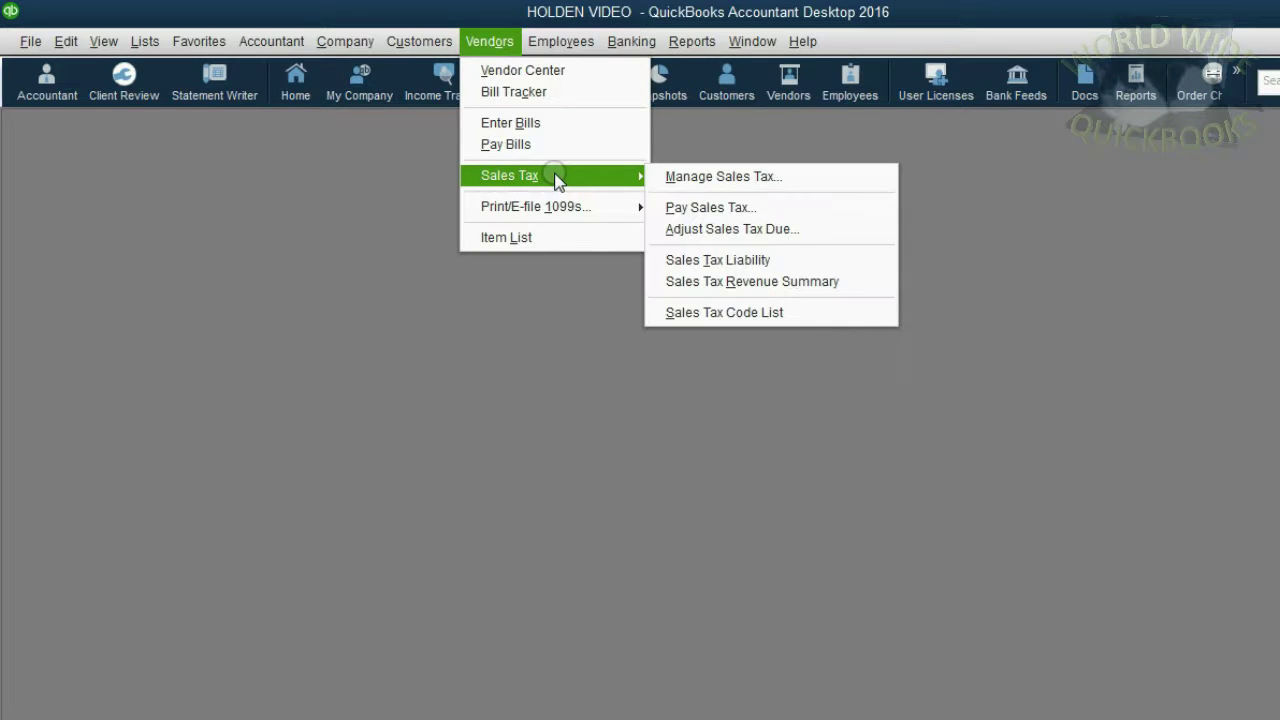
click(688, 230)
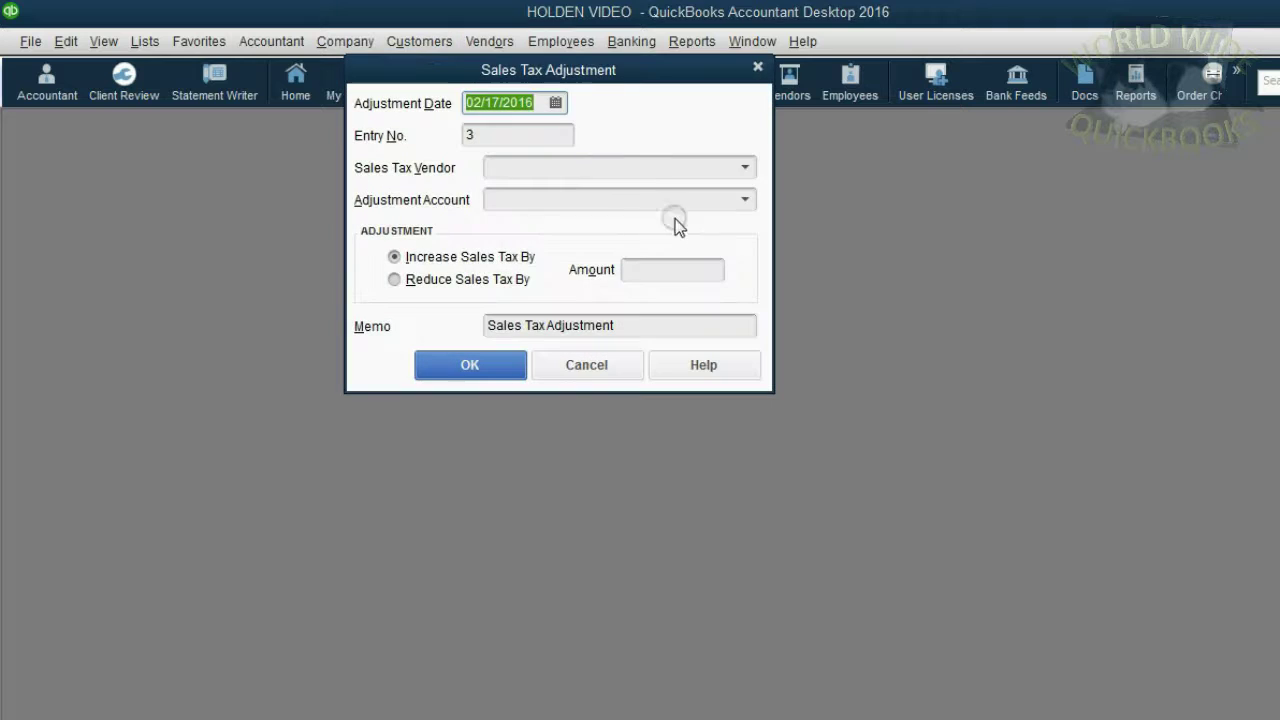
click(556, 104)
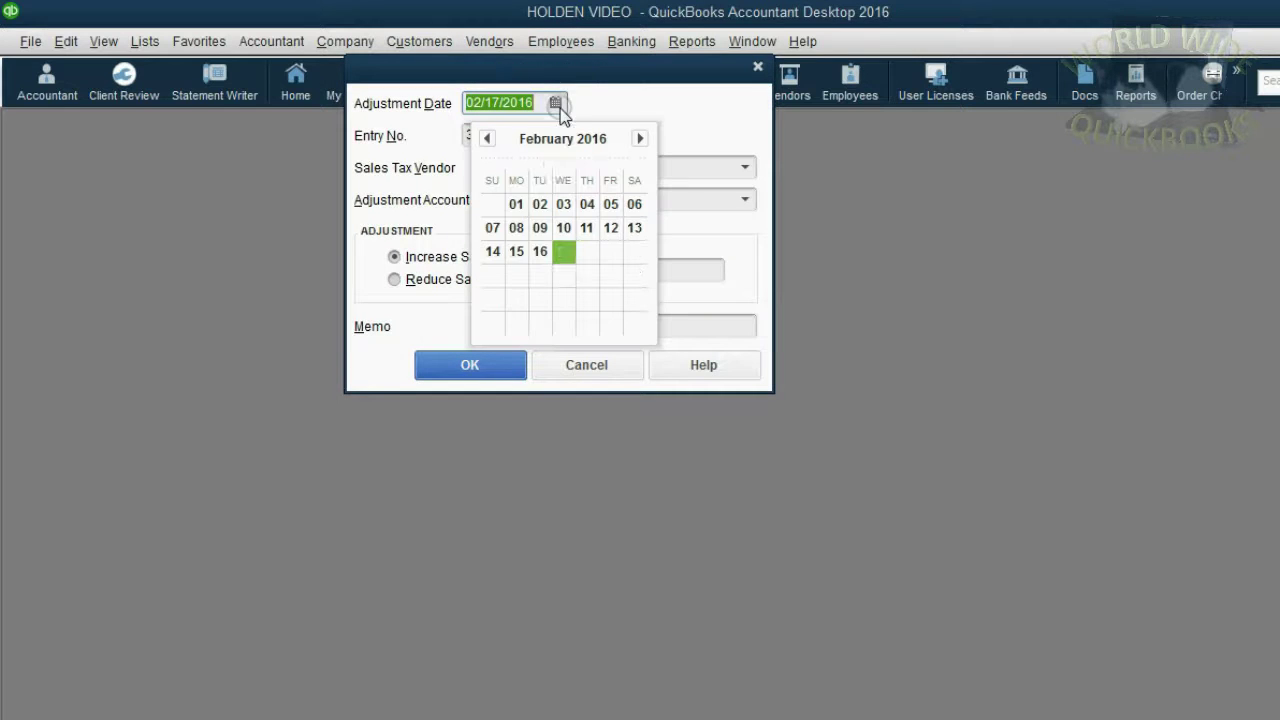
click(562, 255)
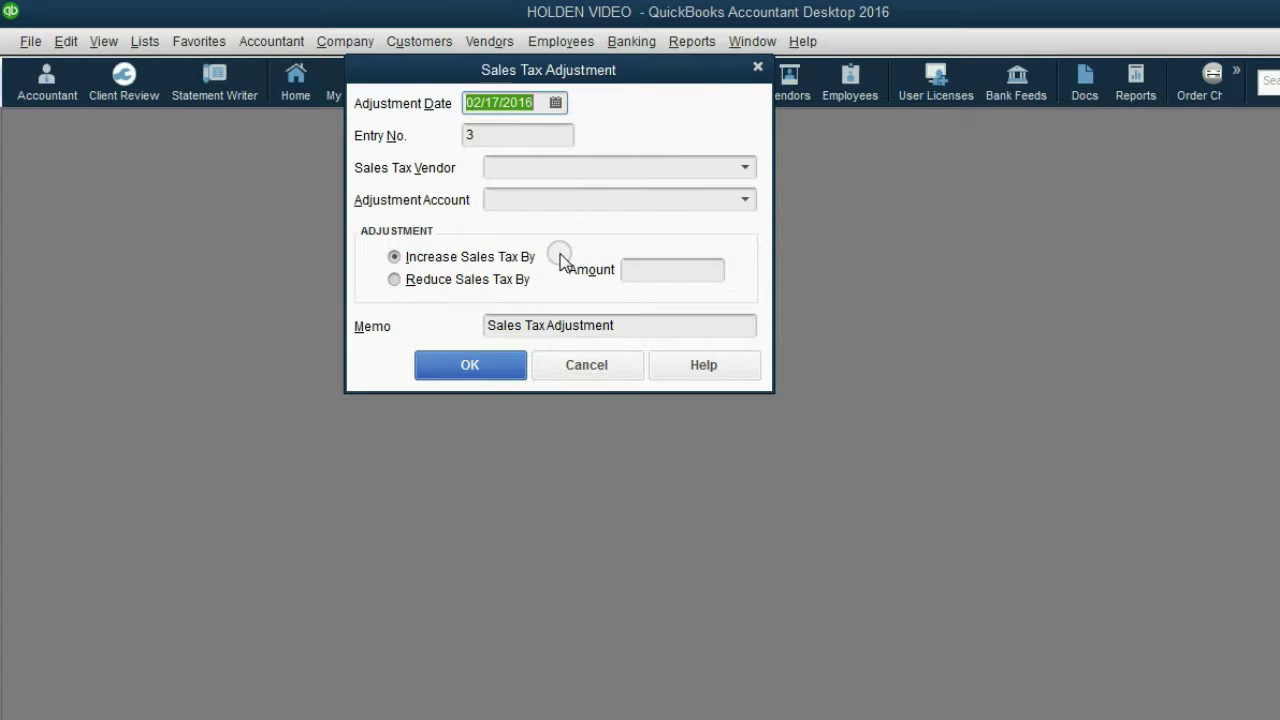
click(745, 168)
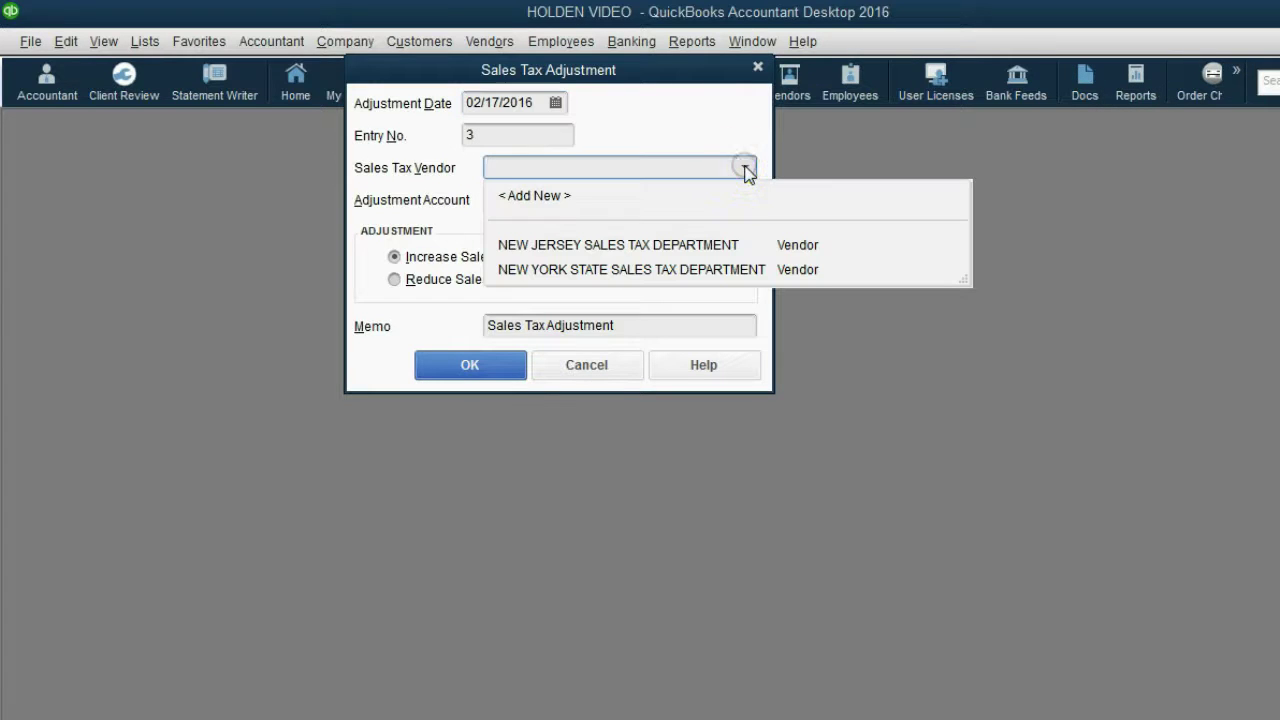
click(712, 270)
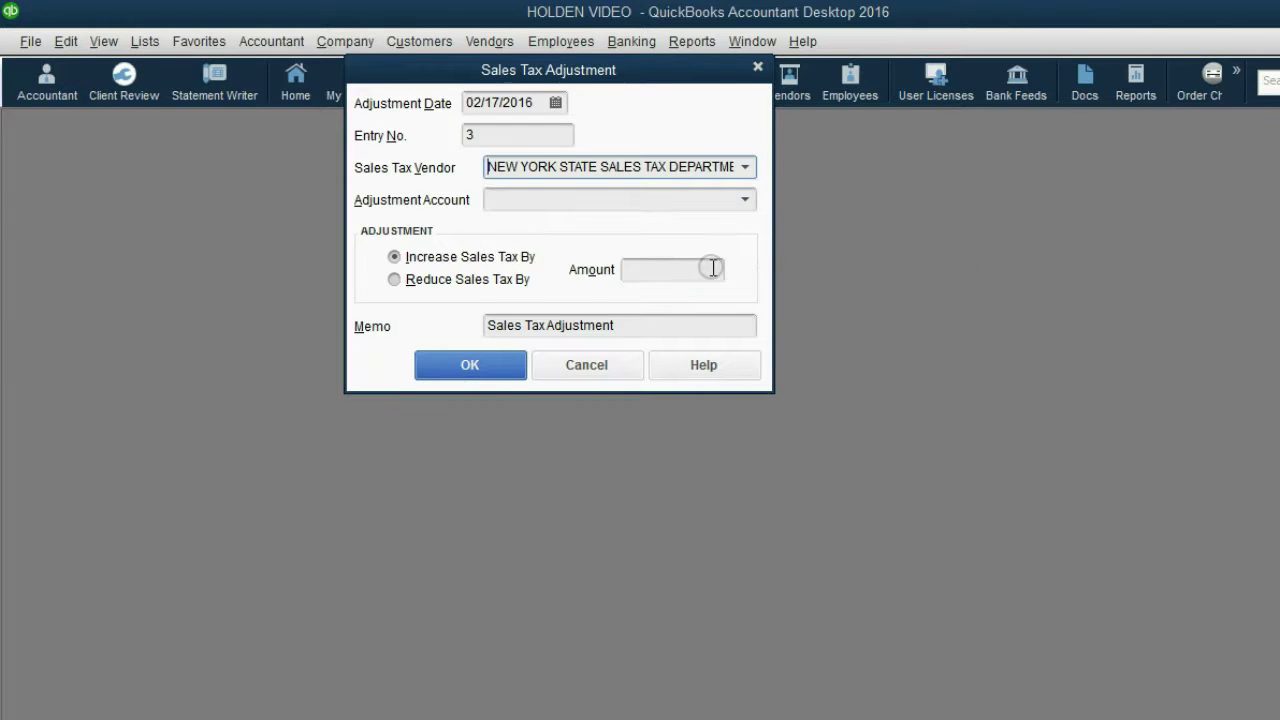
click(743, 202)
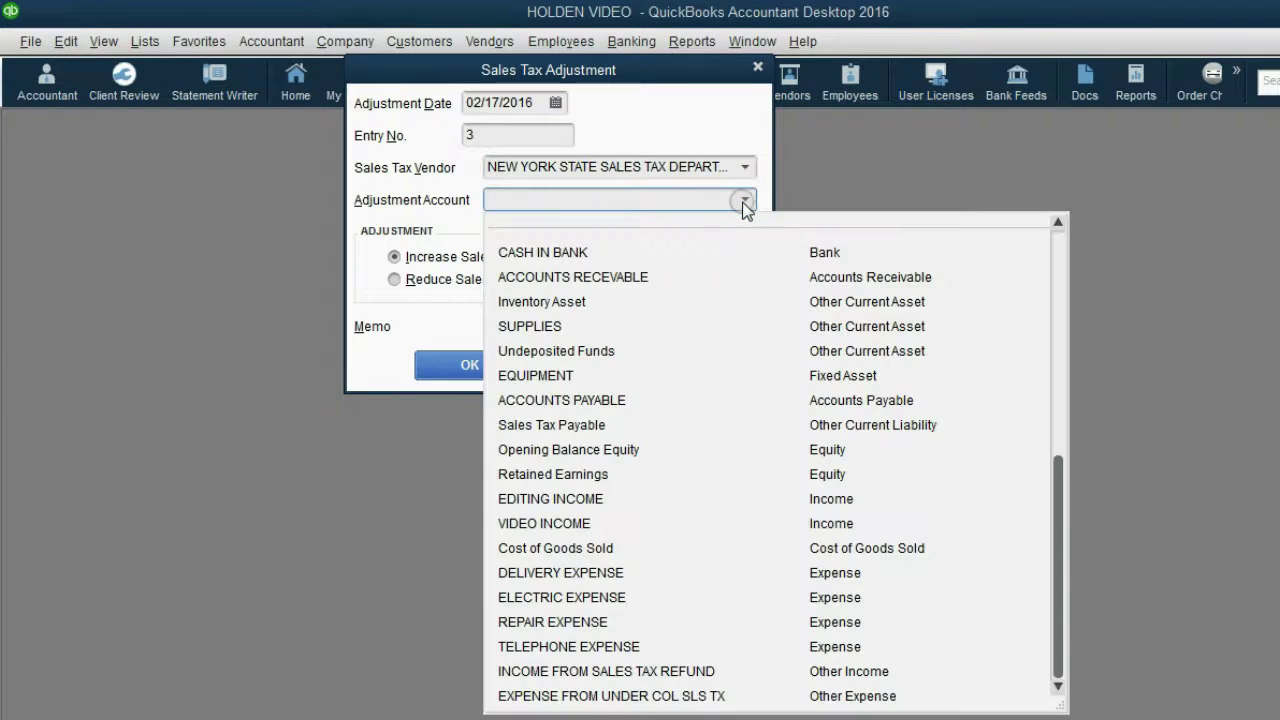
Use INCOME FROM SALES TAX REFUND, Reduce Sales Tax By 100, and append '-OVERPAYMNET' to the memo
click(743, 201)
drag(632, 78, 619, 56)
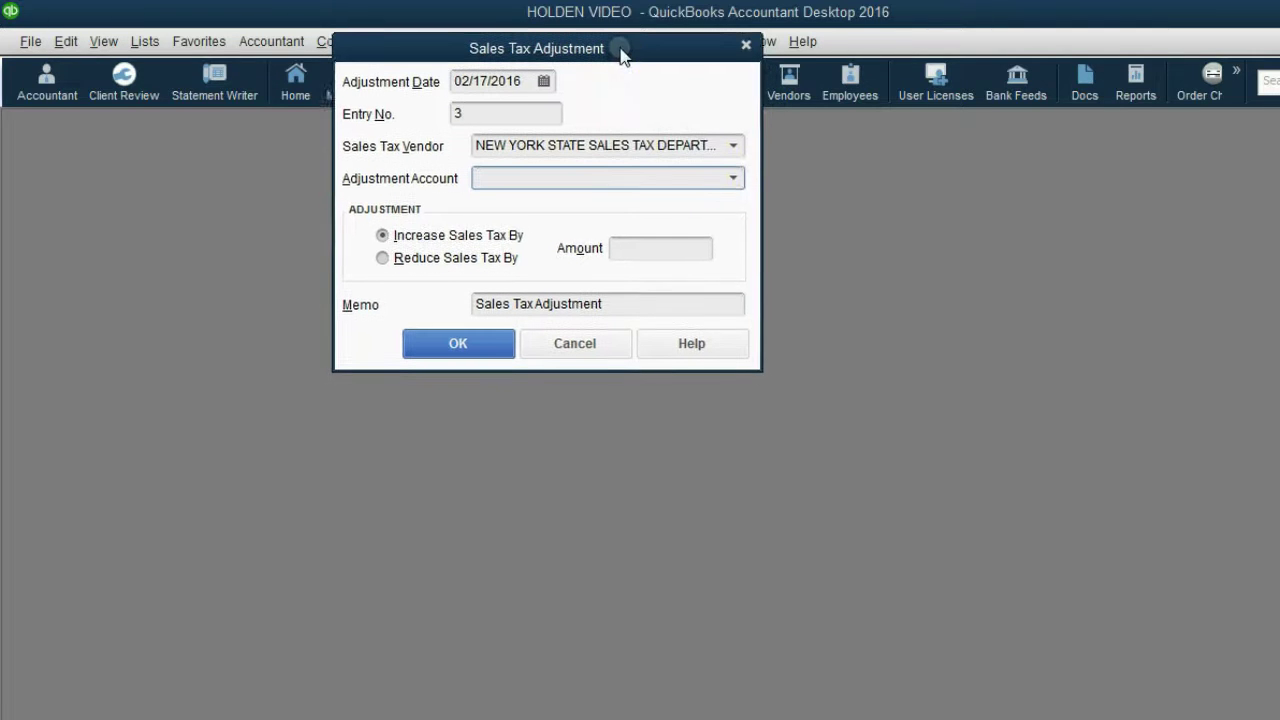
click(732, 177)
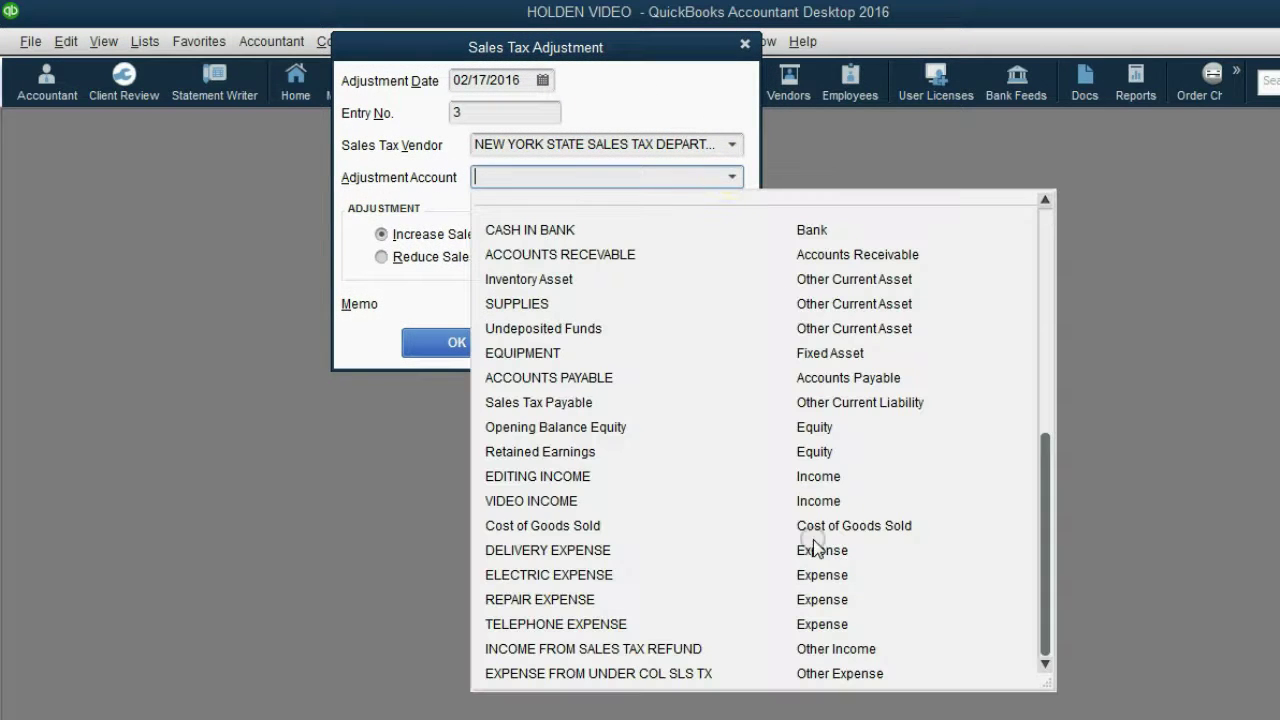
click(752, 645)
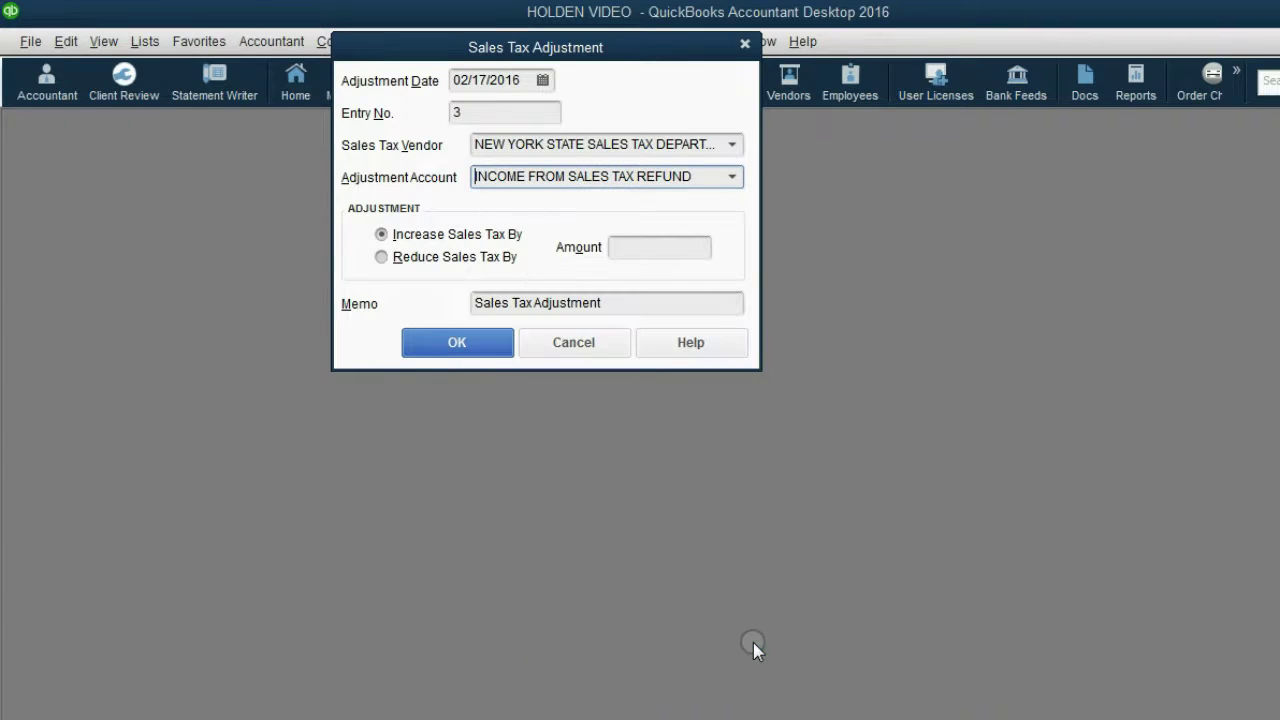
click(443, 260)
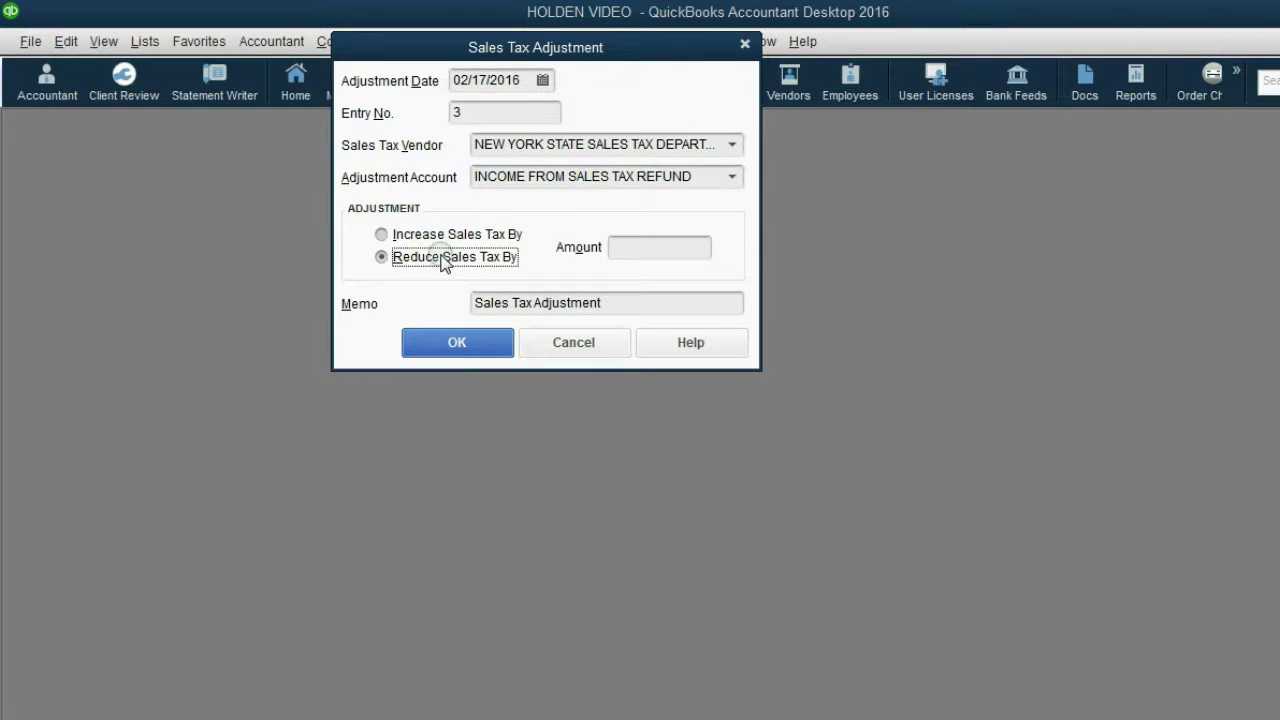
click(614, 247)
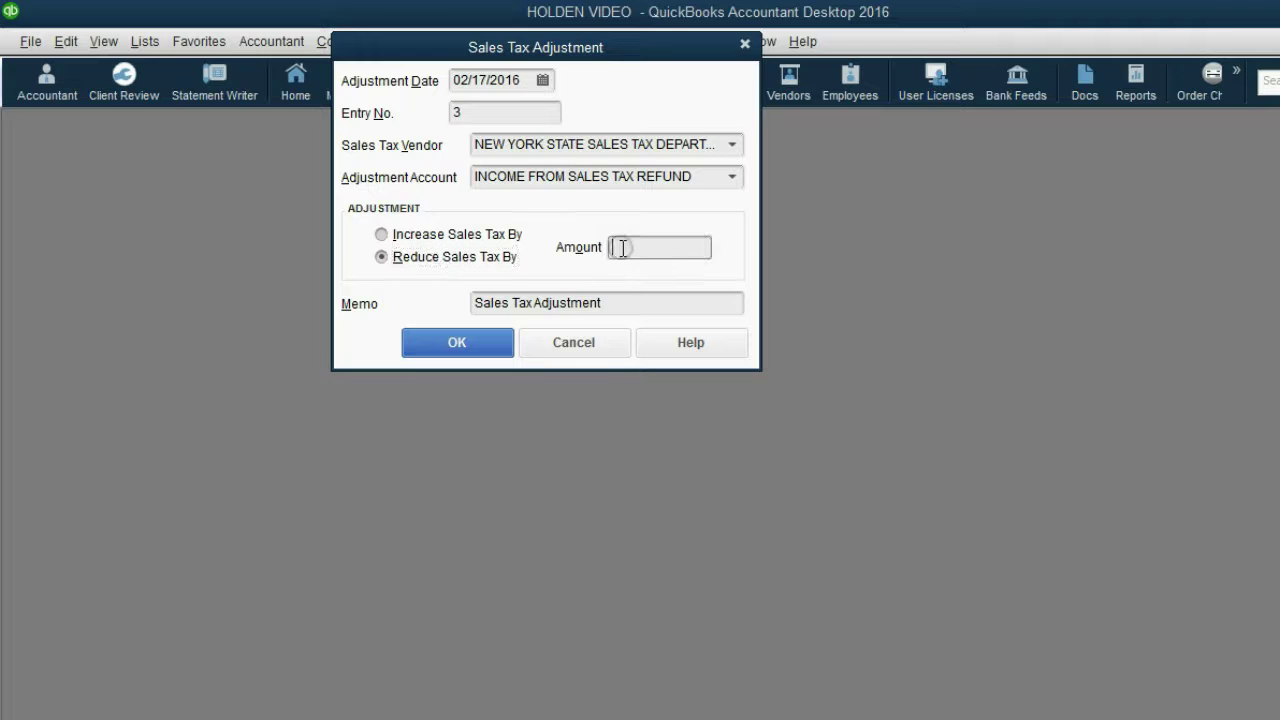
text(100)
click(617, 301)
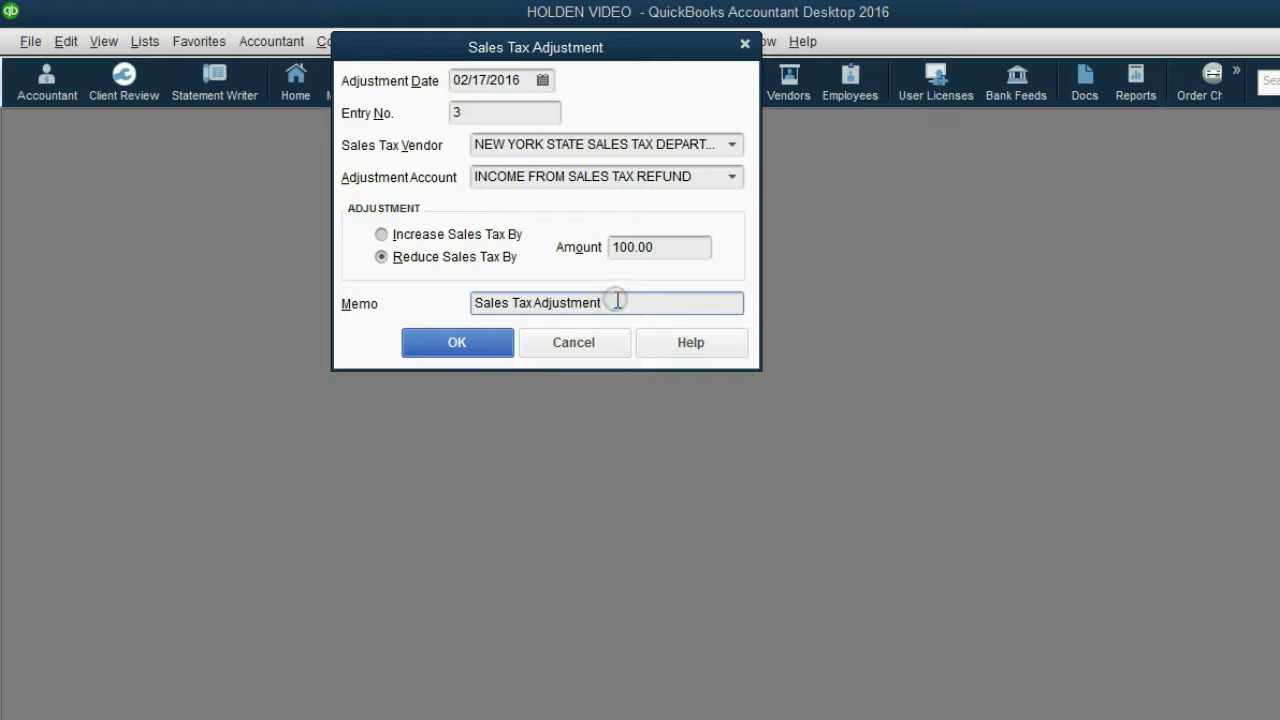
text(-OVERPAYMNET)
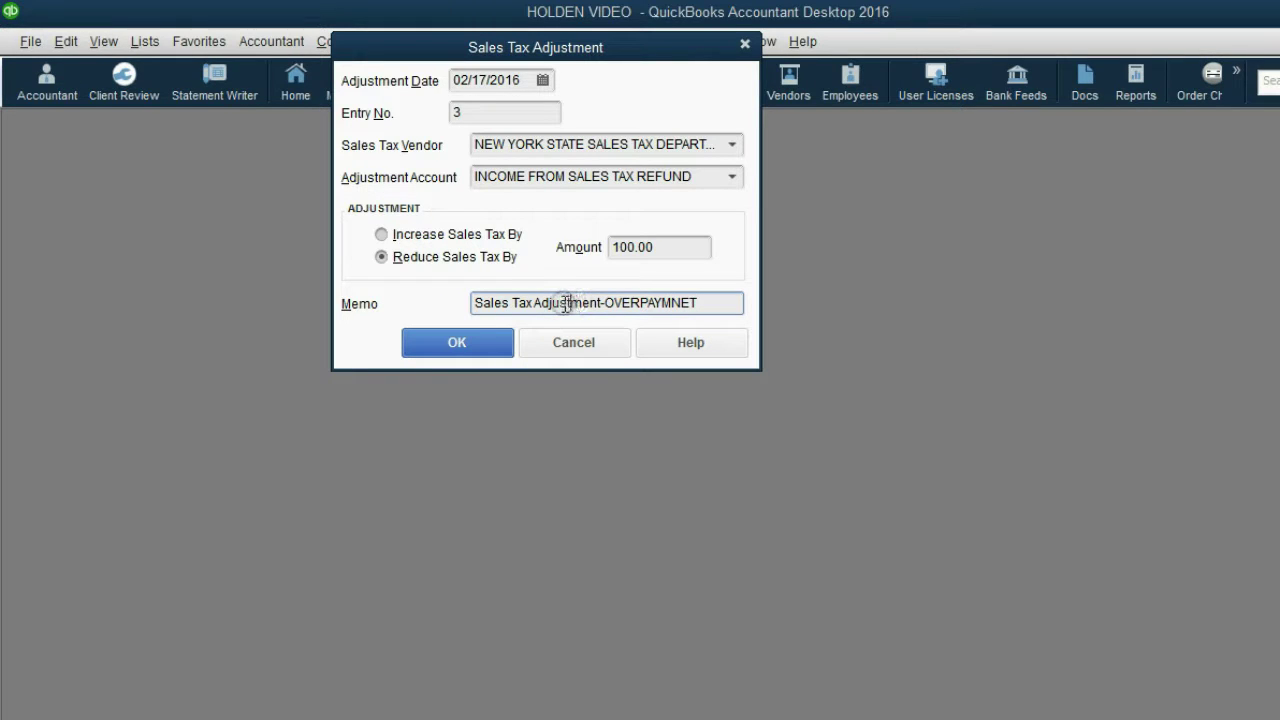
Recheck the refund account and reduce option, then post the 100.00 New York adjustment
click(732, 182)
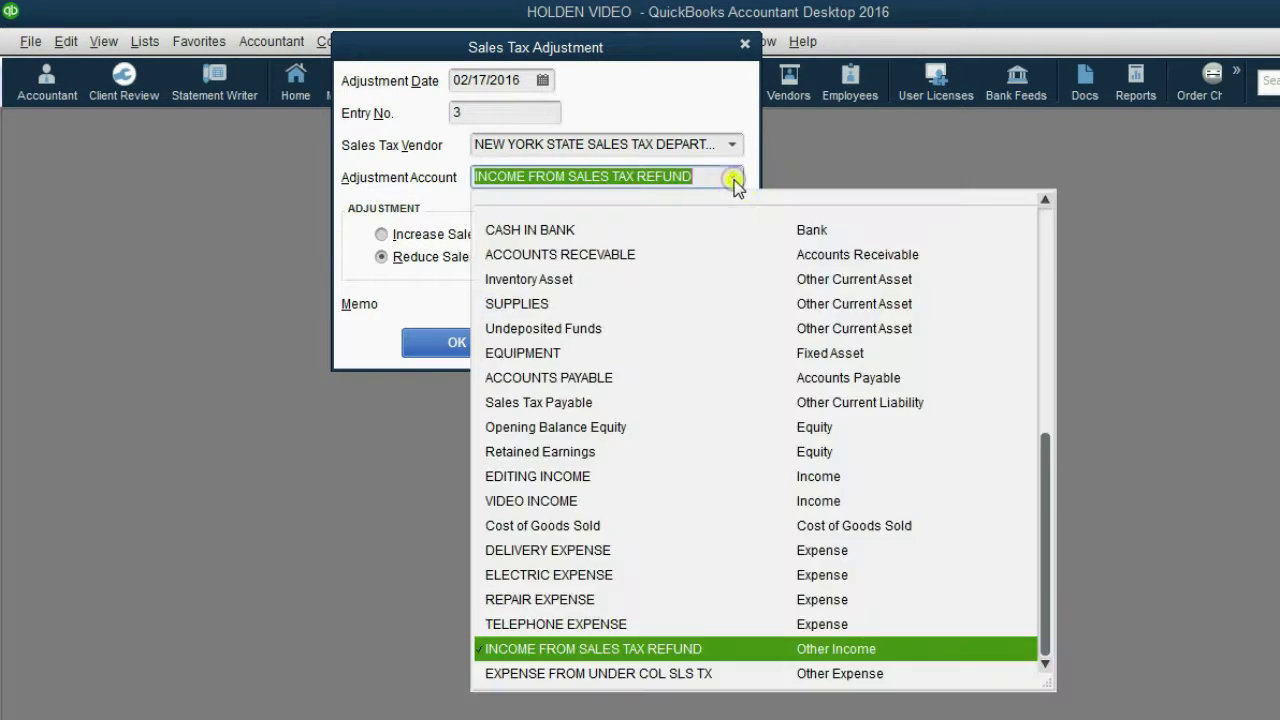
click(668, 651)
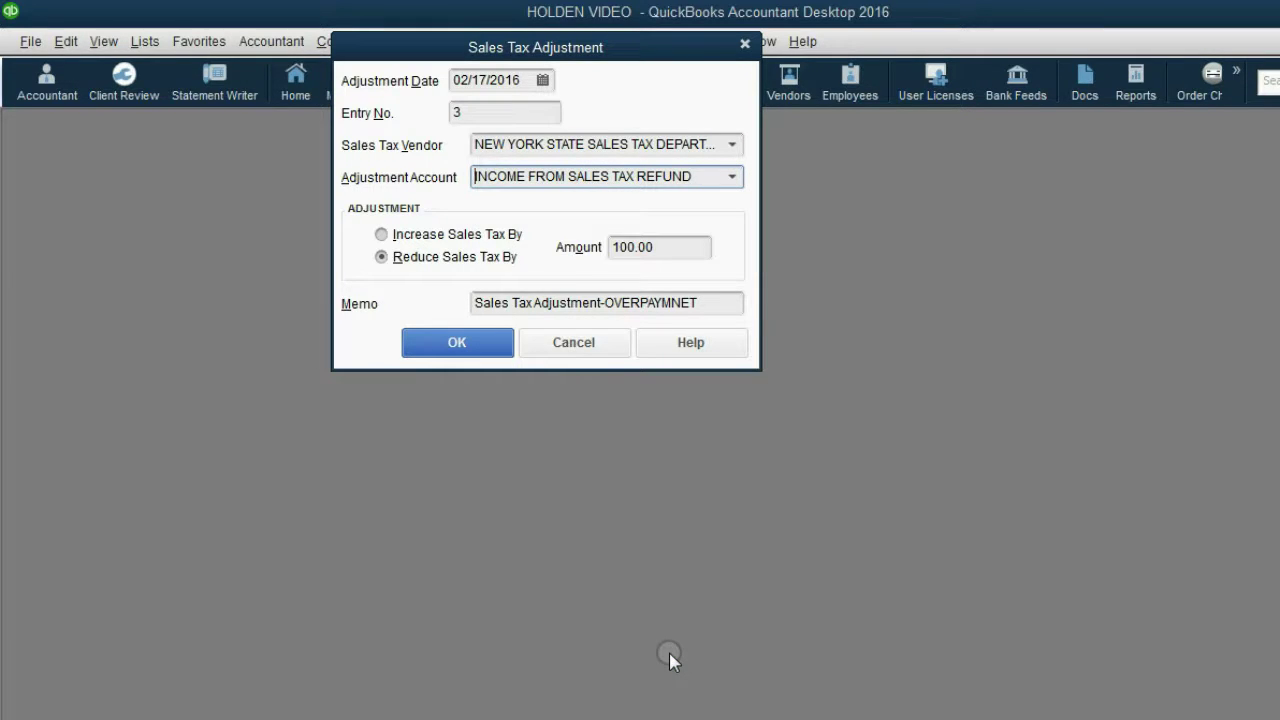
click(455, 257)
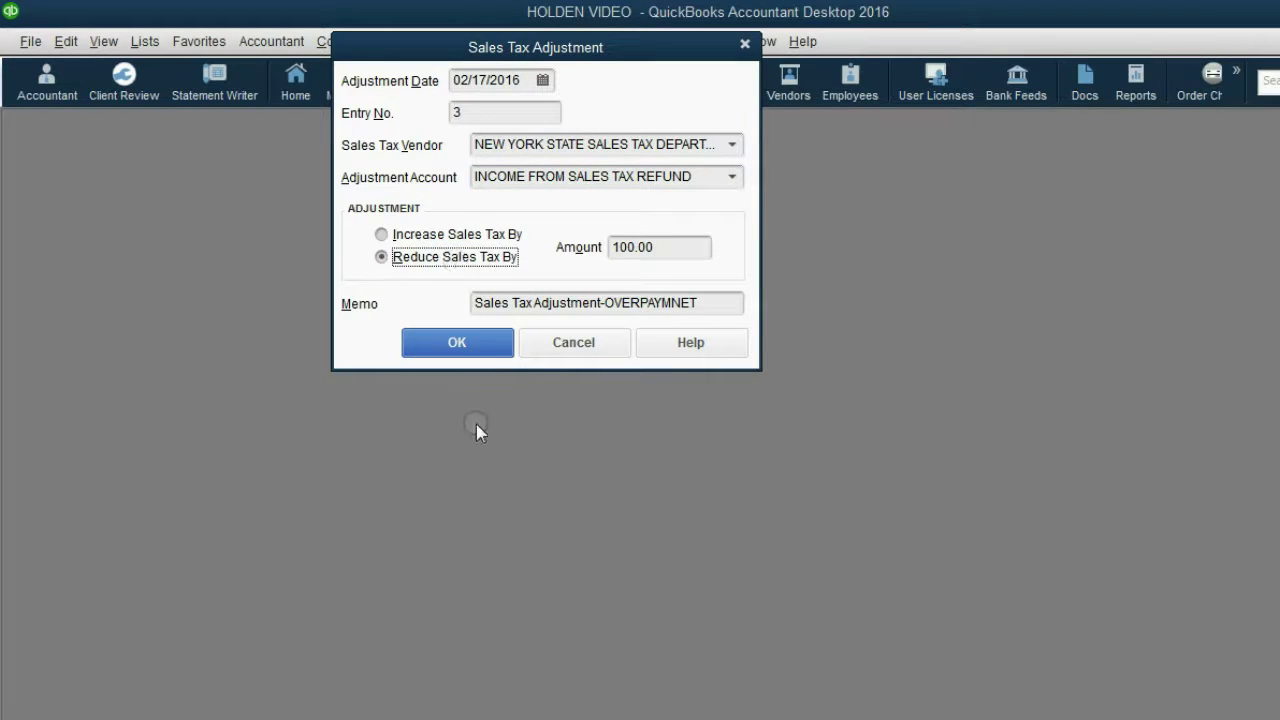
click(462, 345)
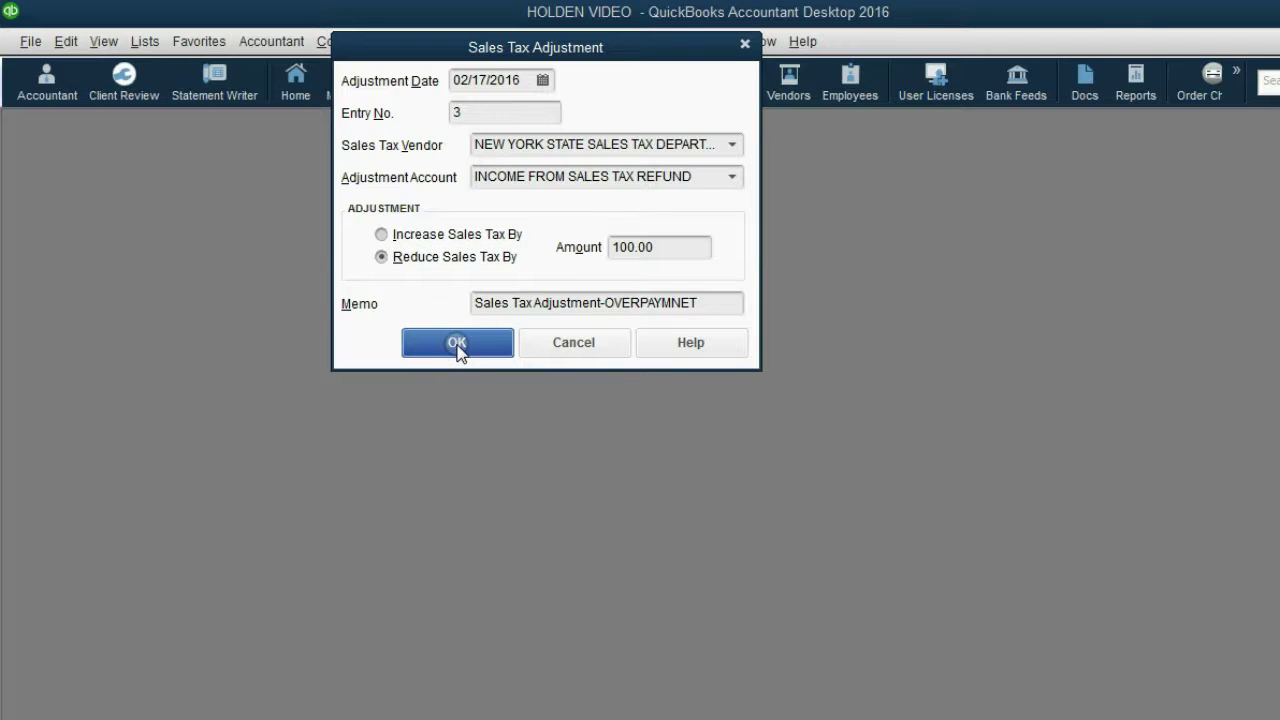
Open the Sales Tax Liability report and widen it to show New York's -100.00 payable
click(1233, 88)
click(1250, 315)
drag(956, 212, 853, 170)
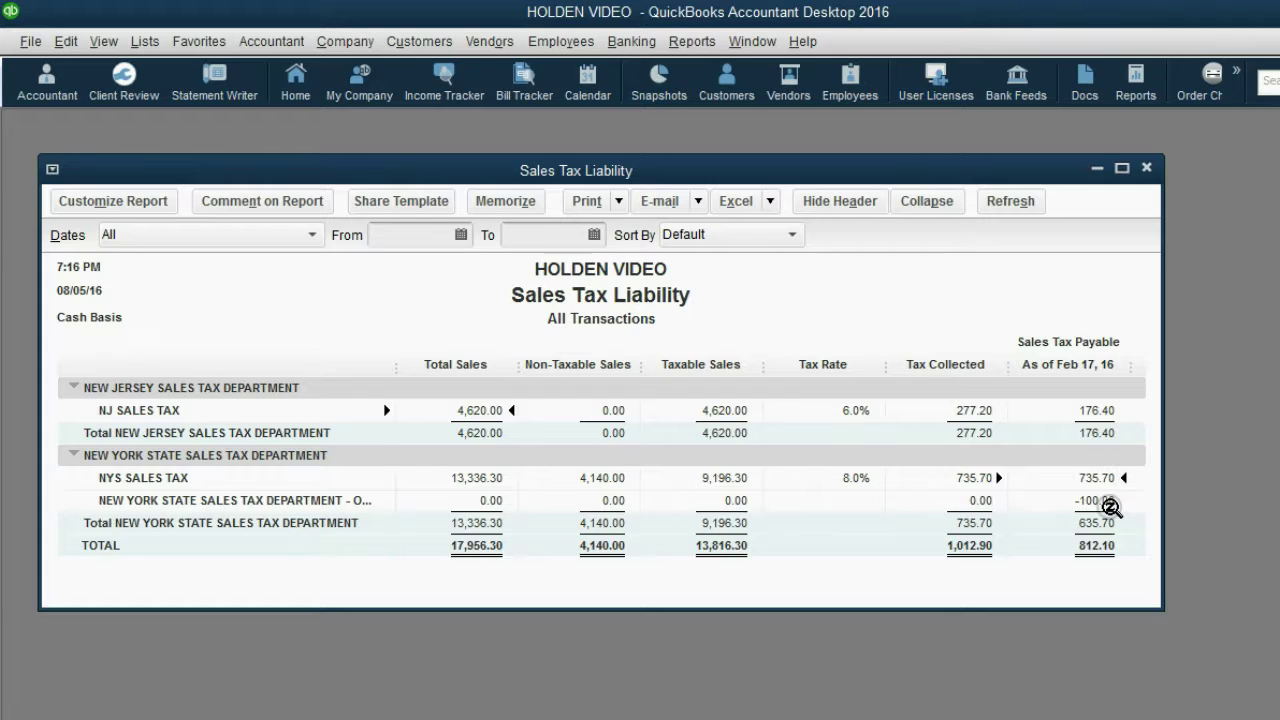
drag(397, 364, 467, 363)
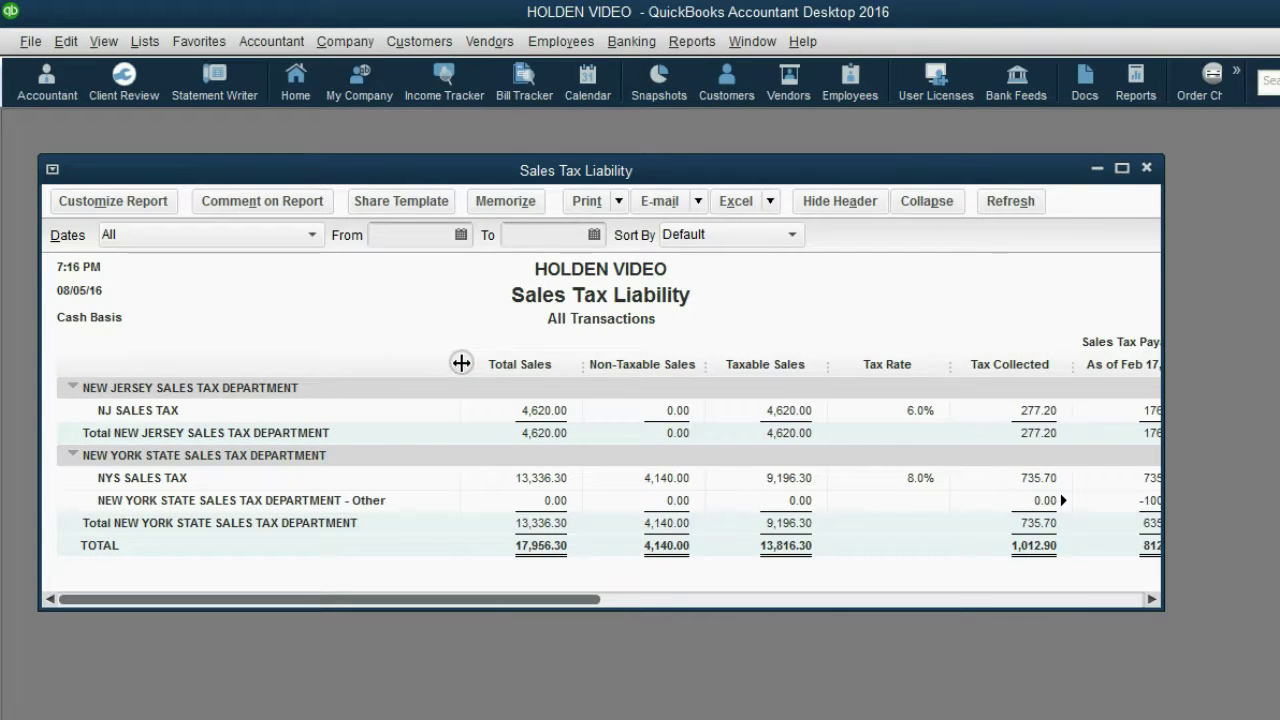
drag(1161, 298, 1233, 300)
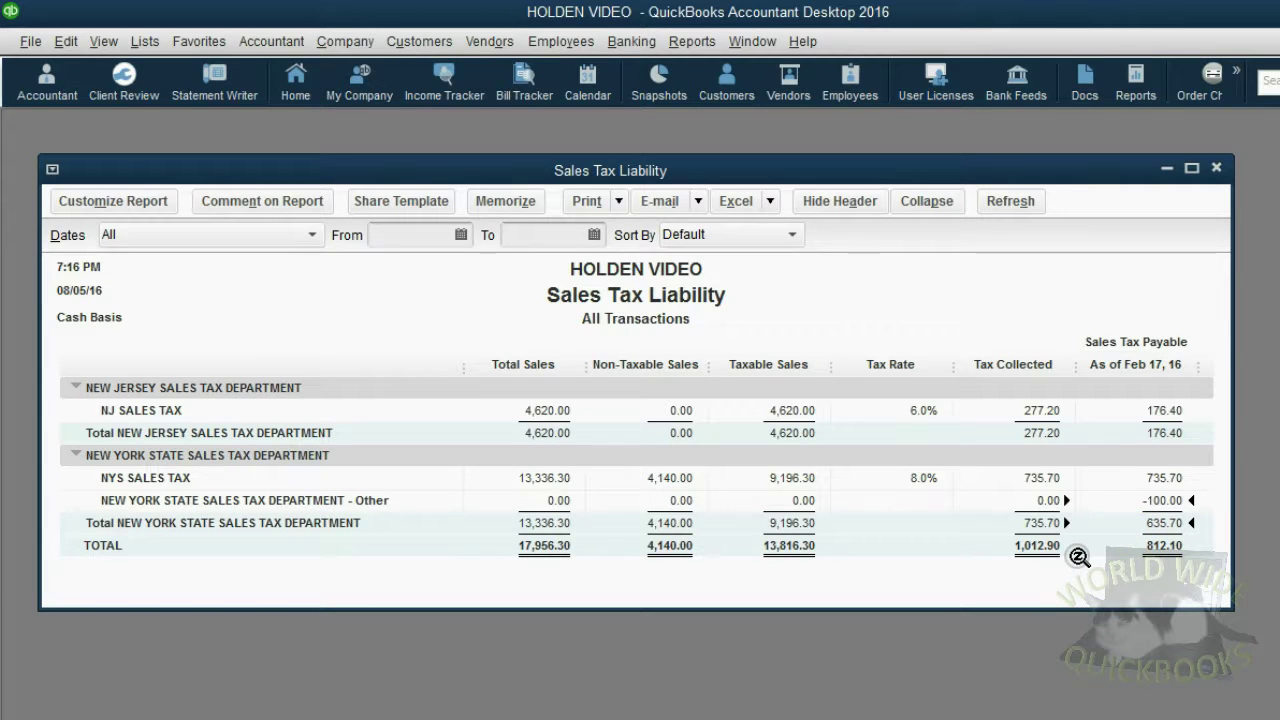
click(1236, 70)
Open the Trial Balance and review the transactions behind Sales Tax Payable's 1,044.40 credit
click(1252, 286)
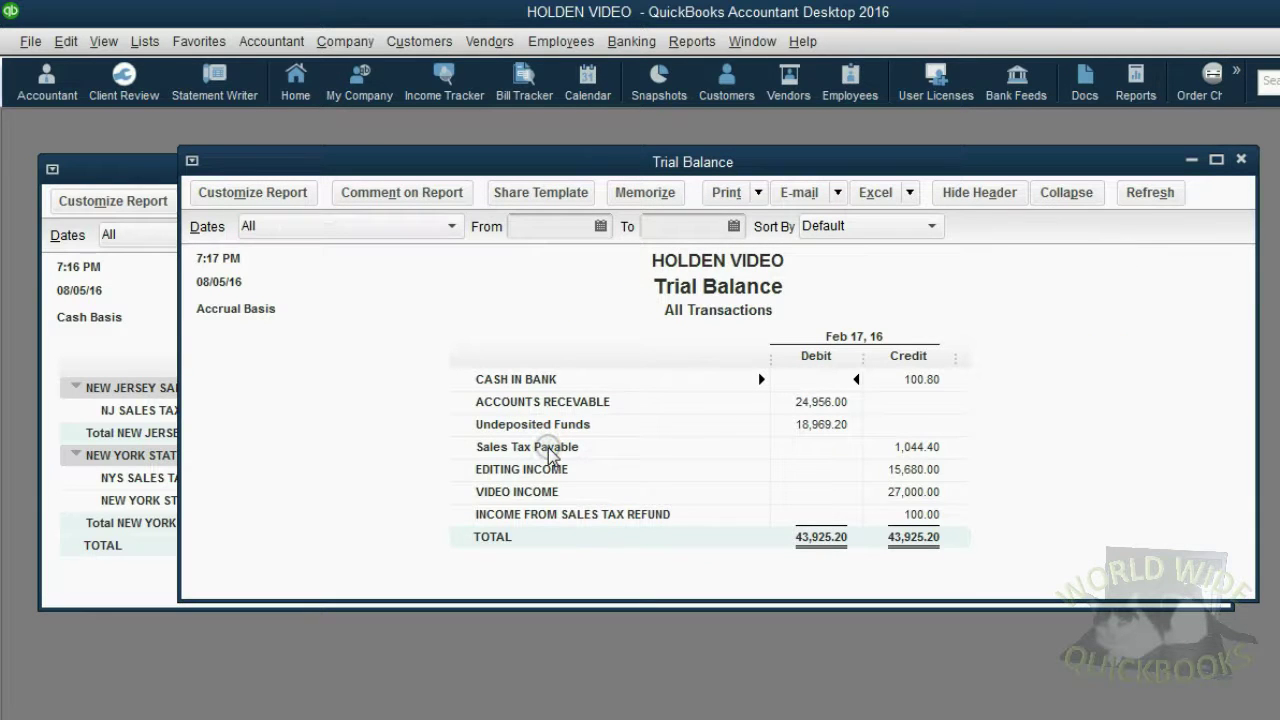
double_click(906, 447)
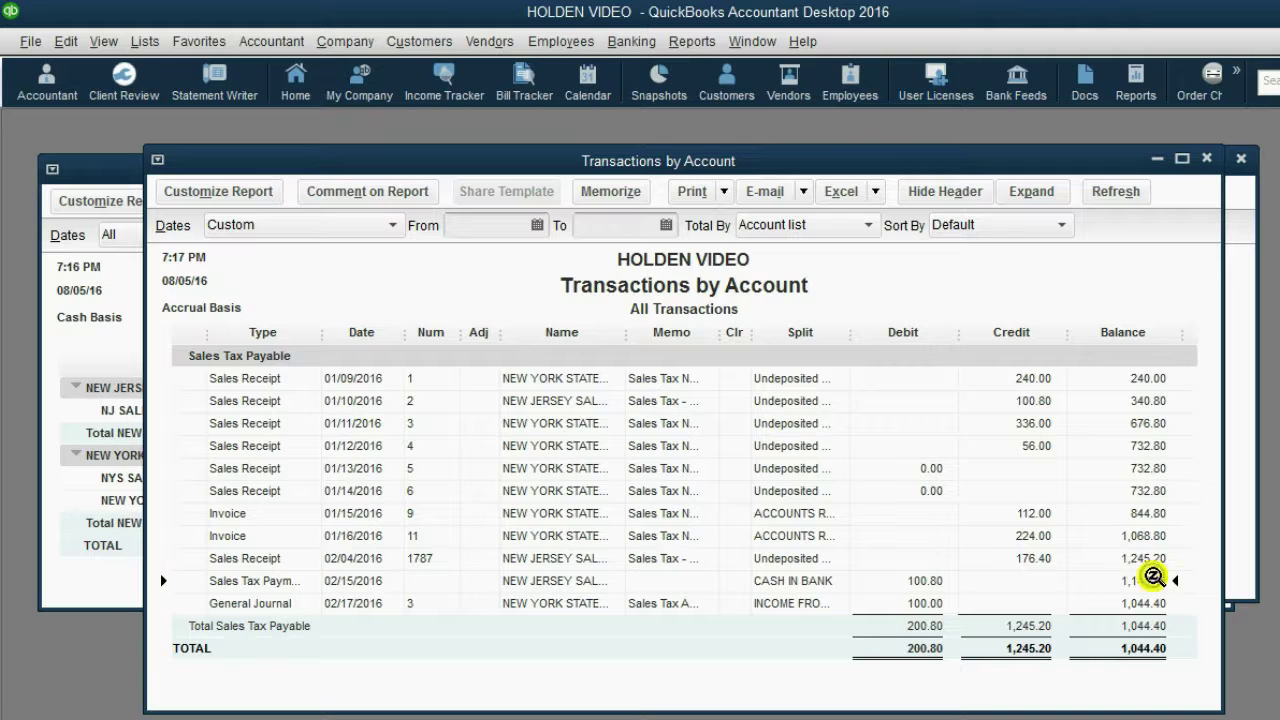
click(1138, 562)
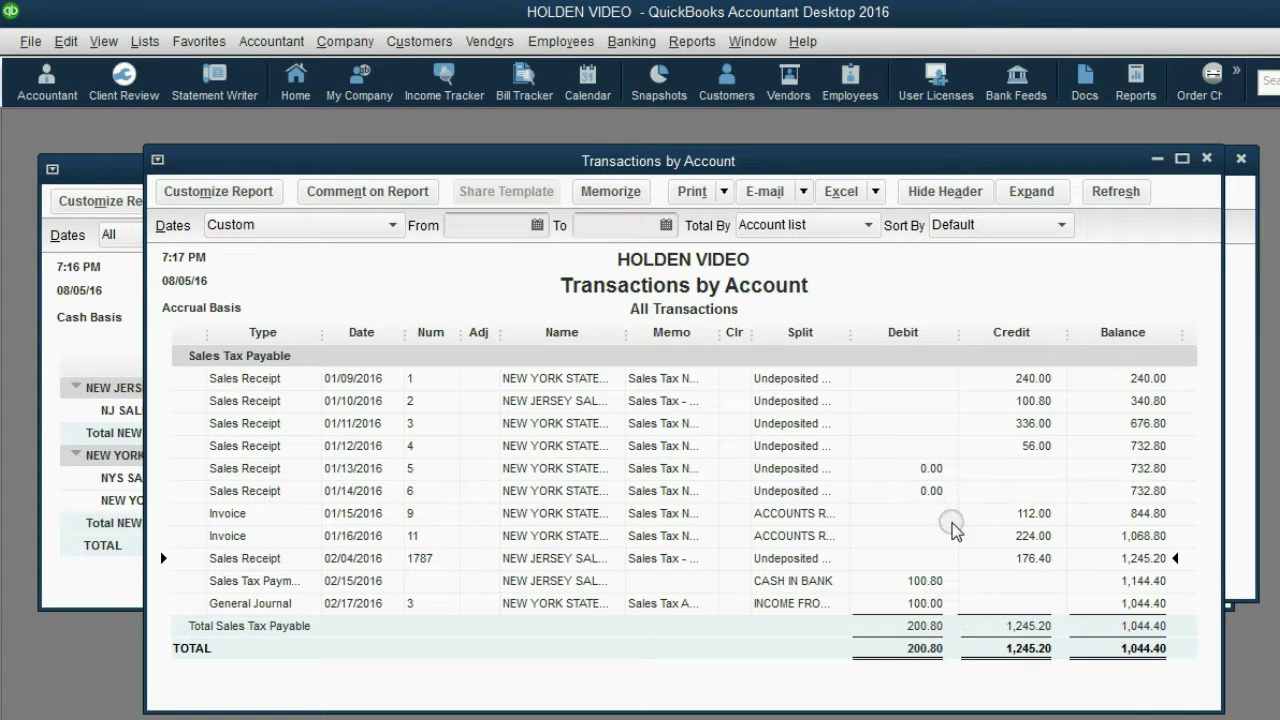
click(1207, 158)
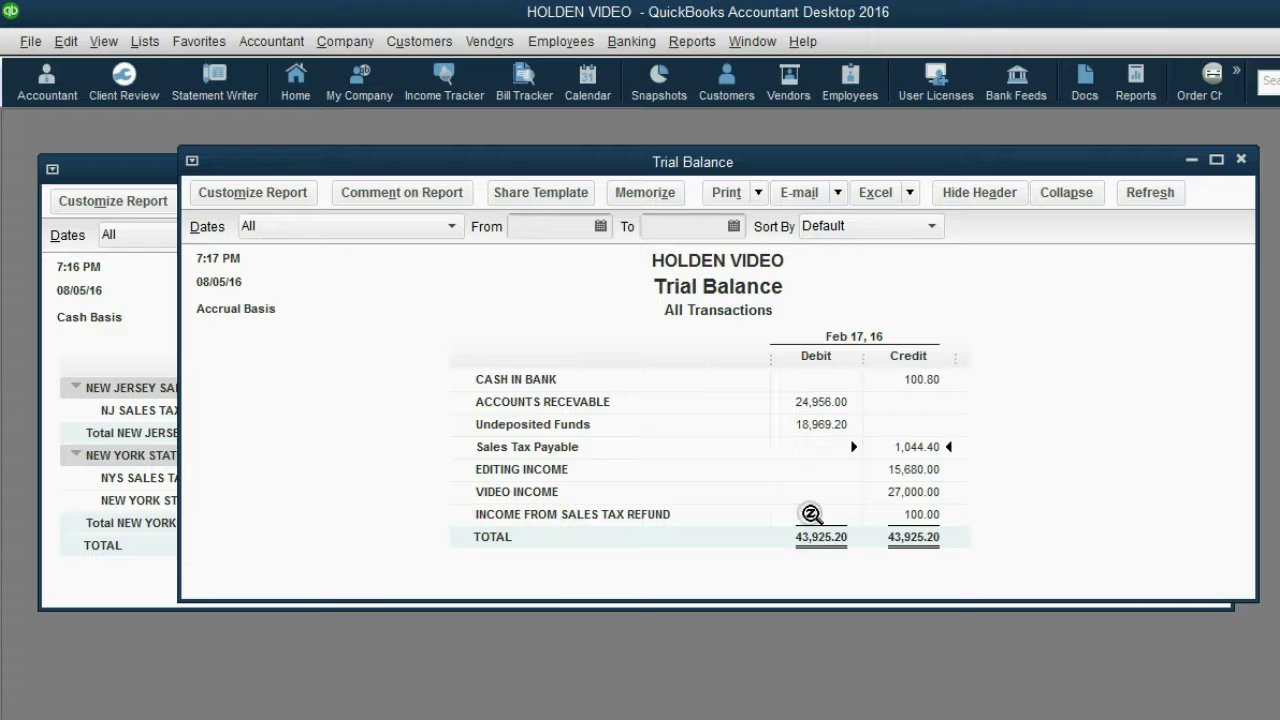
Select the 100.00 Income from Sales Tax Refund amount on the Trial Balance
click(915, 514)
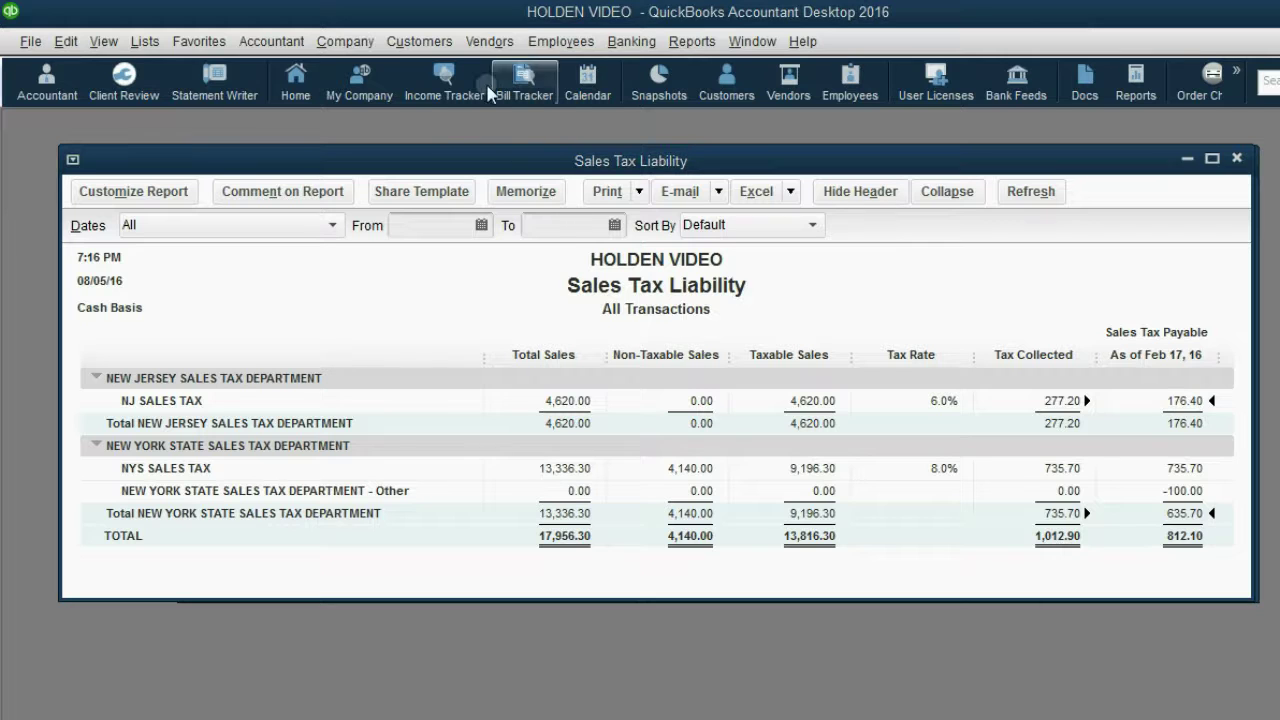
Start a sales tax adjustment dated 02/19/2016 for the New Jersey sales tax department
click(486, 46)
mouse_move(531, 174)
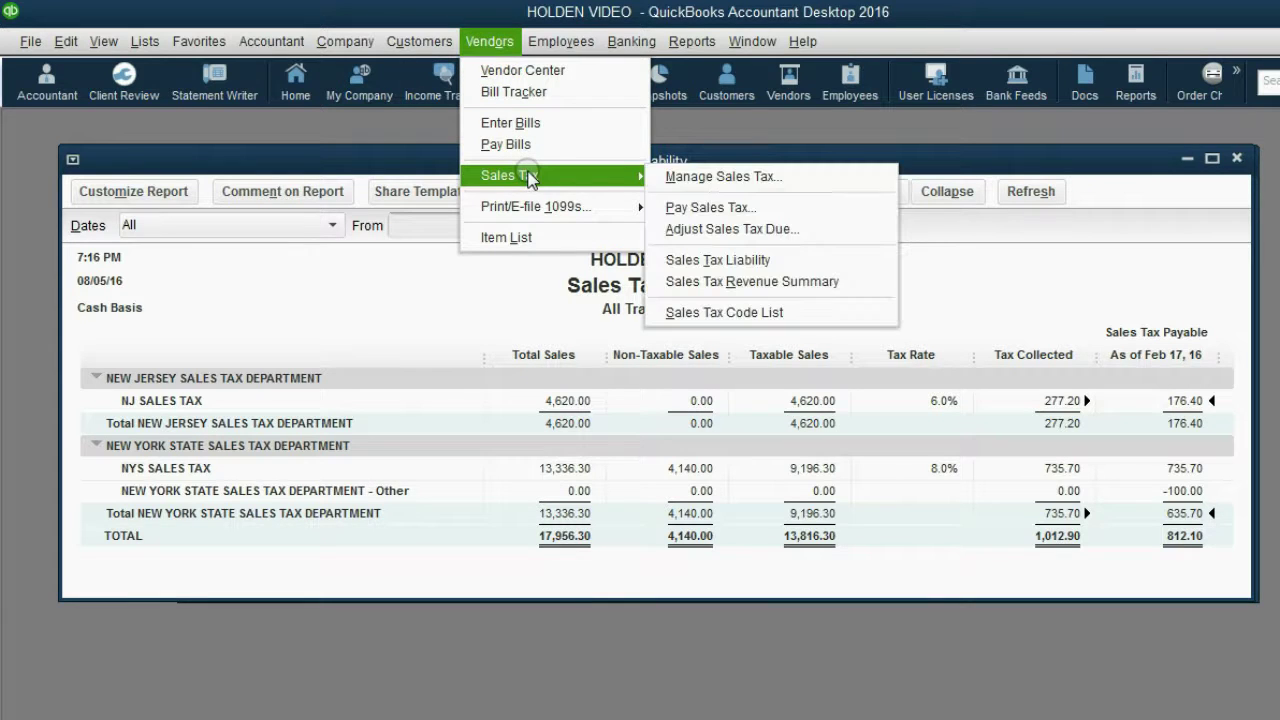
click(717, 229)
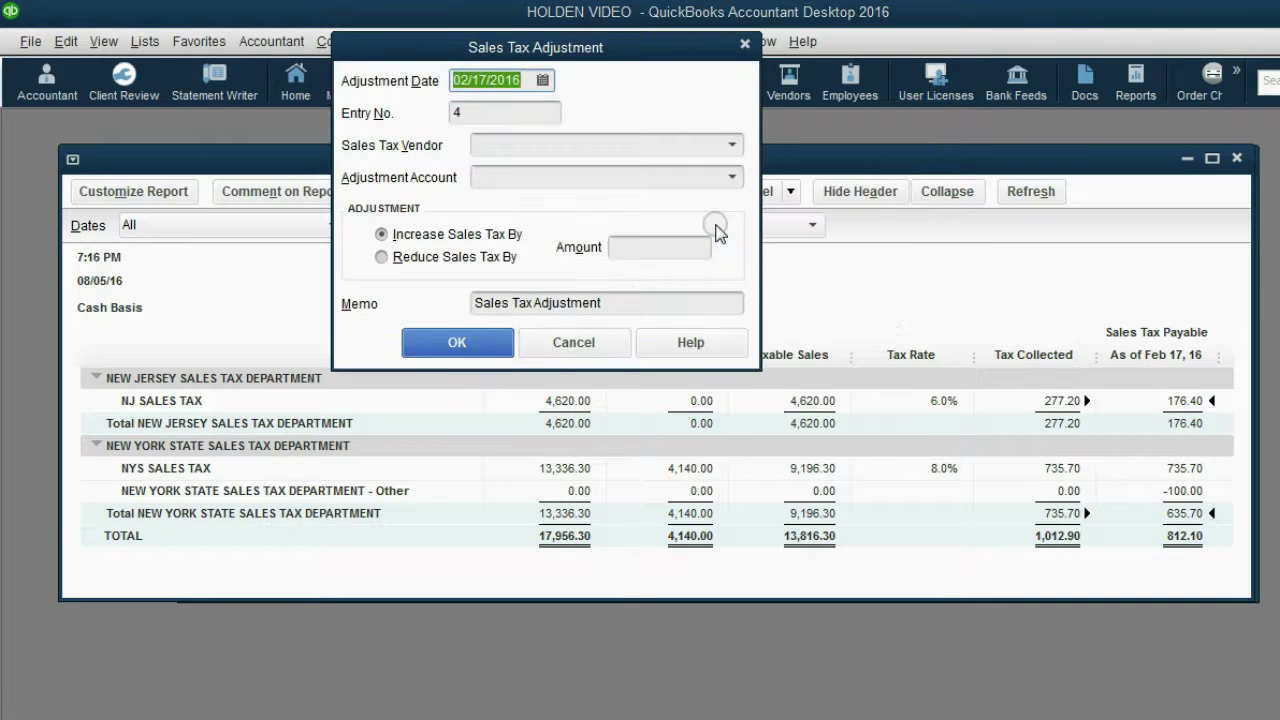
click(542, 80)
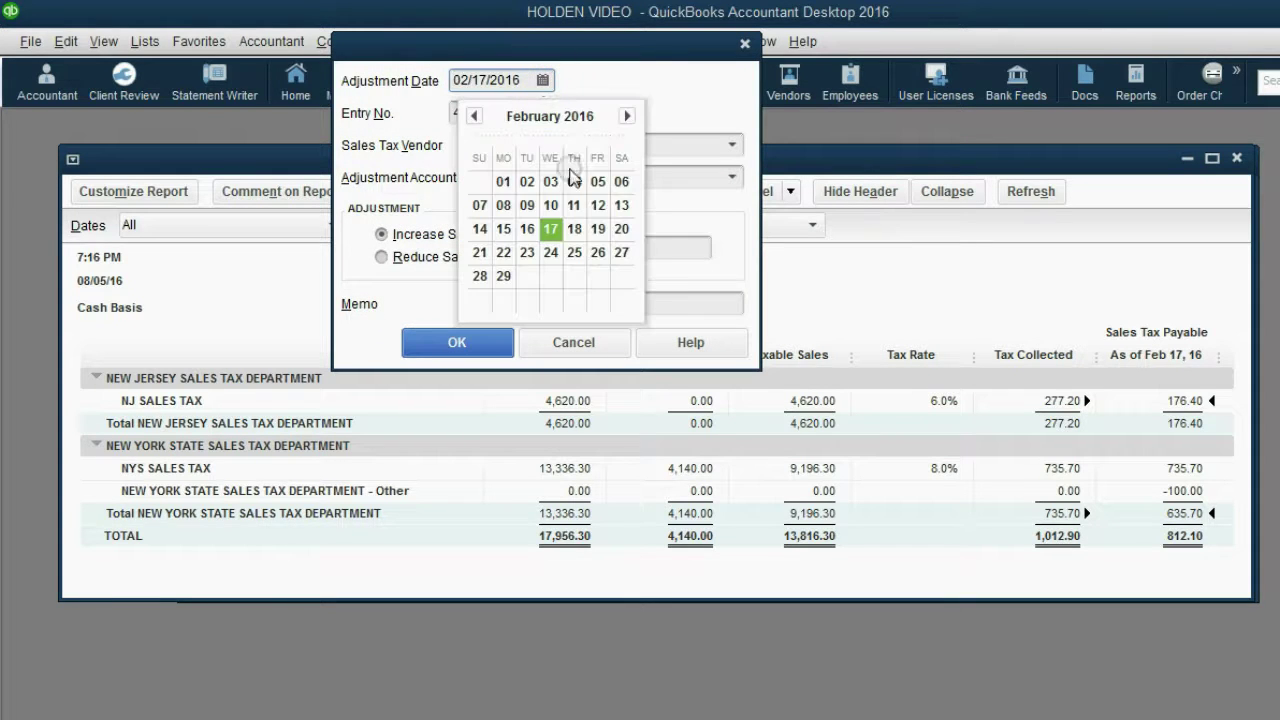
click(600, 229)
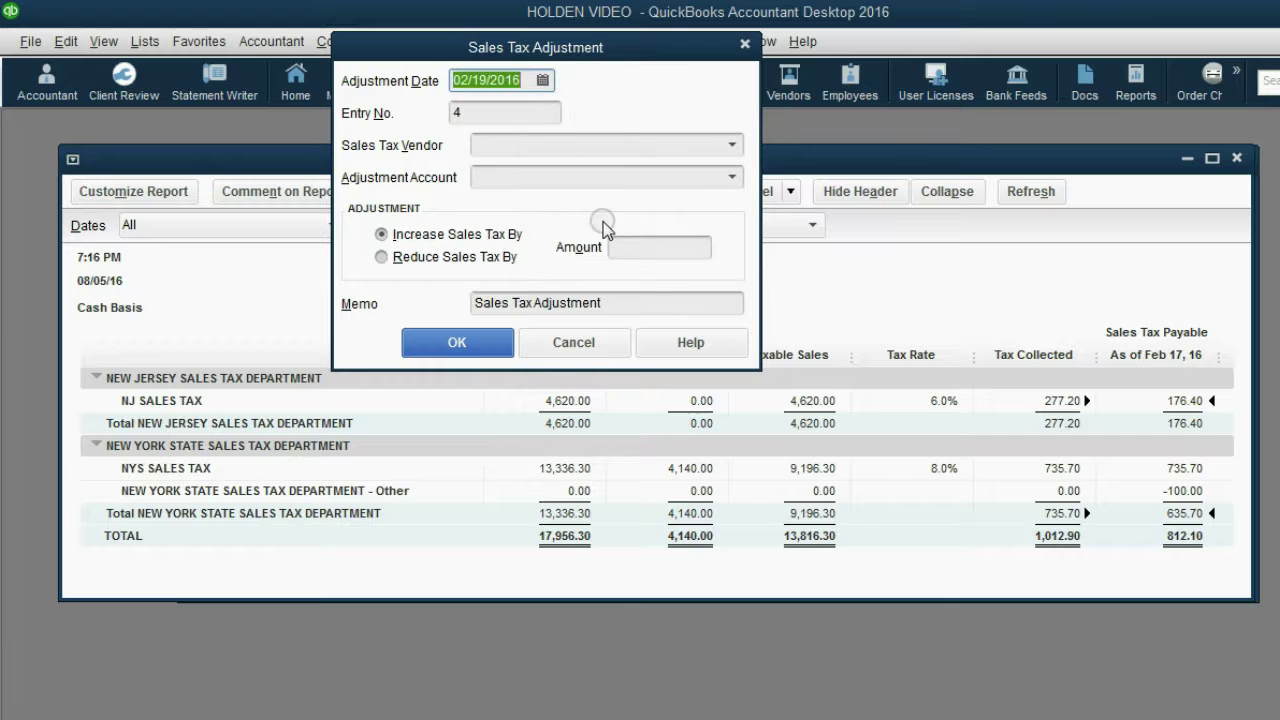
click(731, 148)
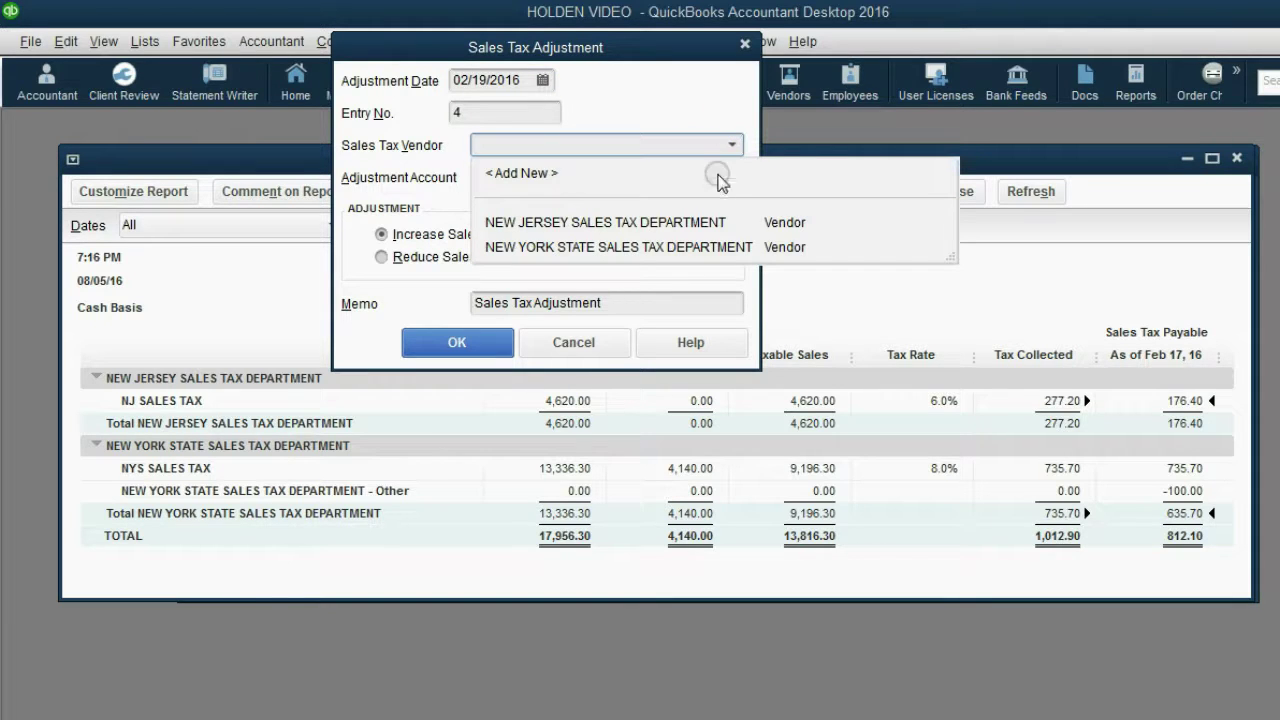
click(705, 222)
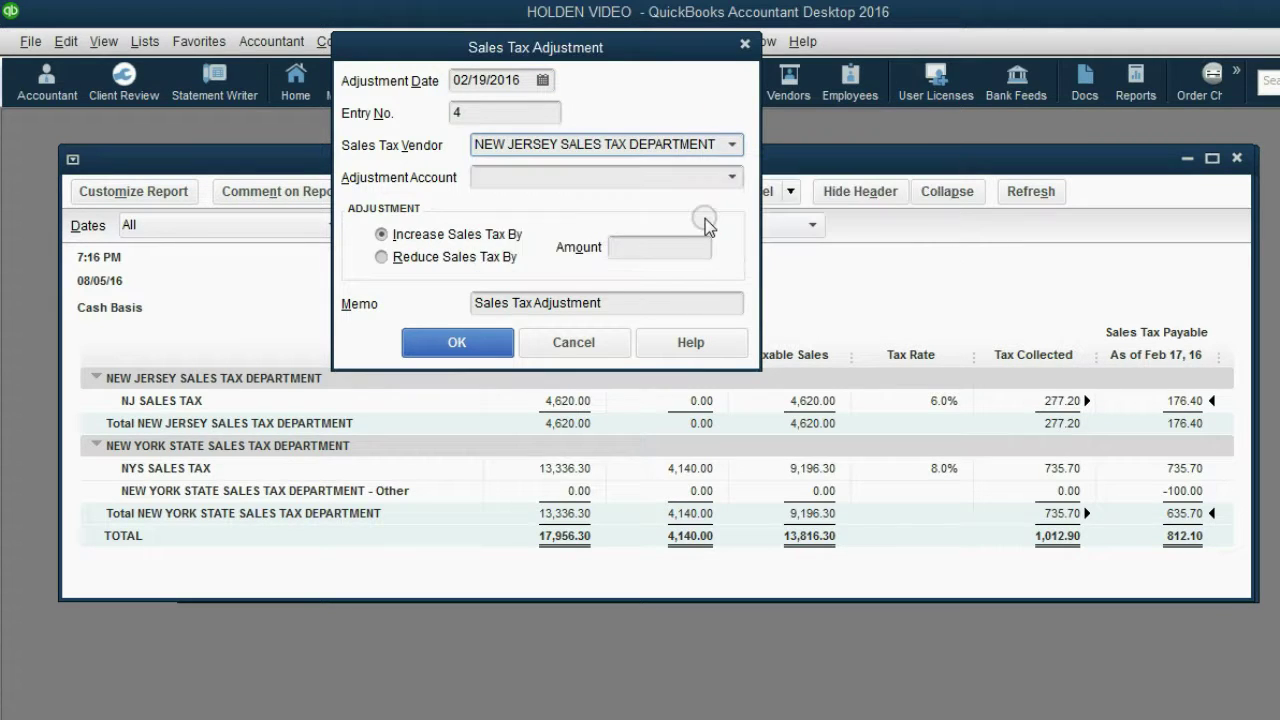
Increase tax due by 50 to EXPENSE FROM UNDER COL SLS TX, memo '- UNDERPAYMNET FROM DECEMBER', and save
click(731, 177)
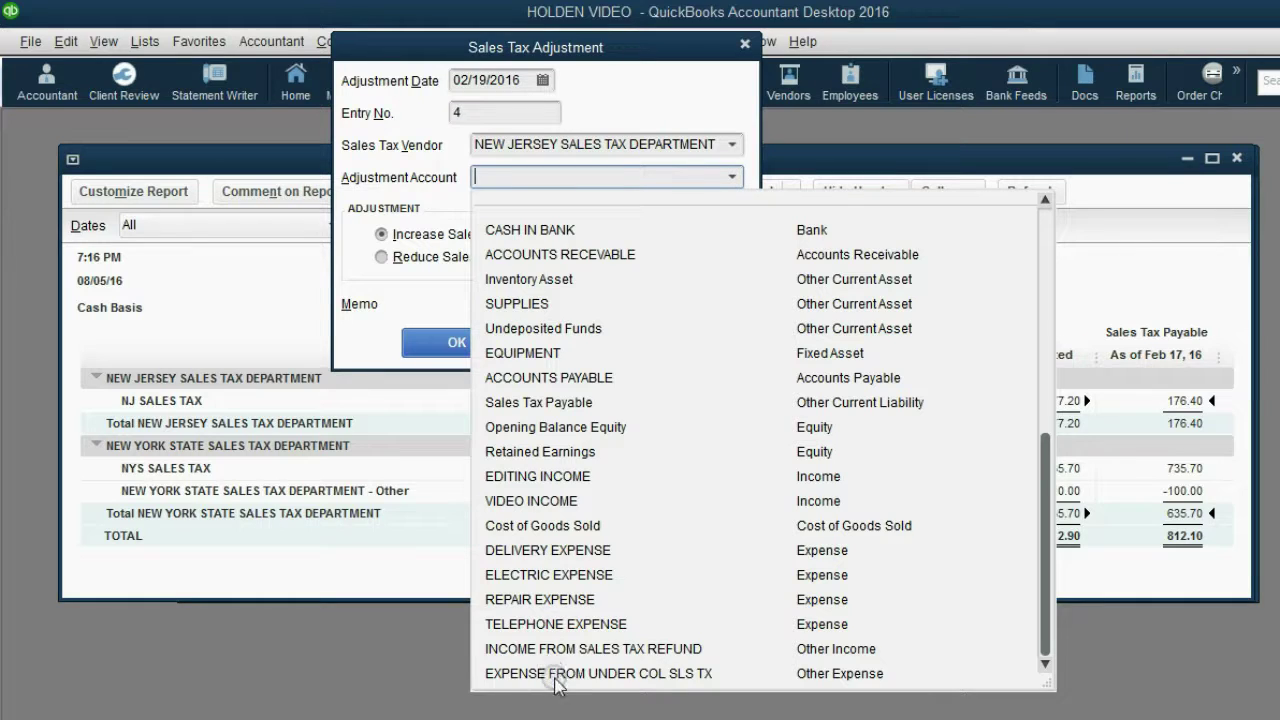
click(557, 673)
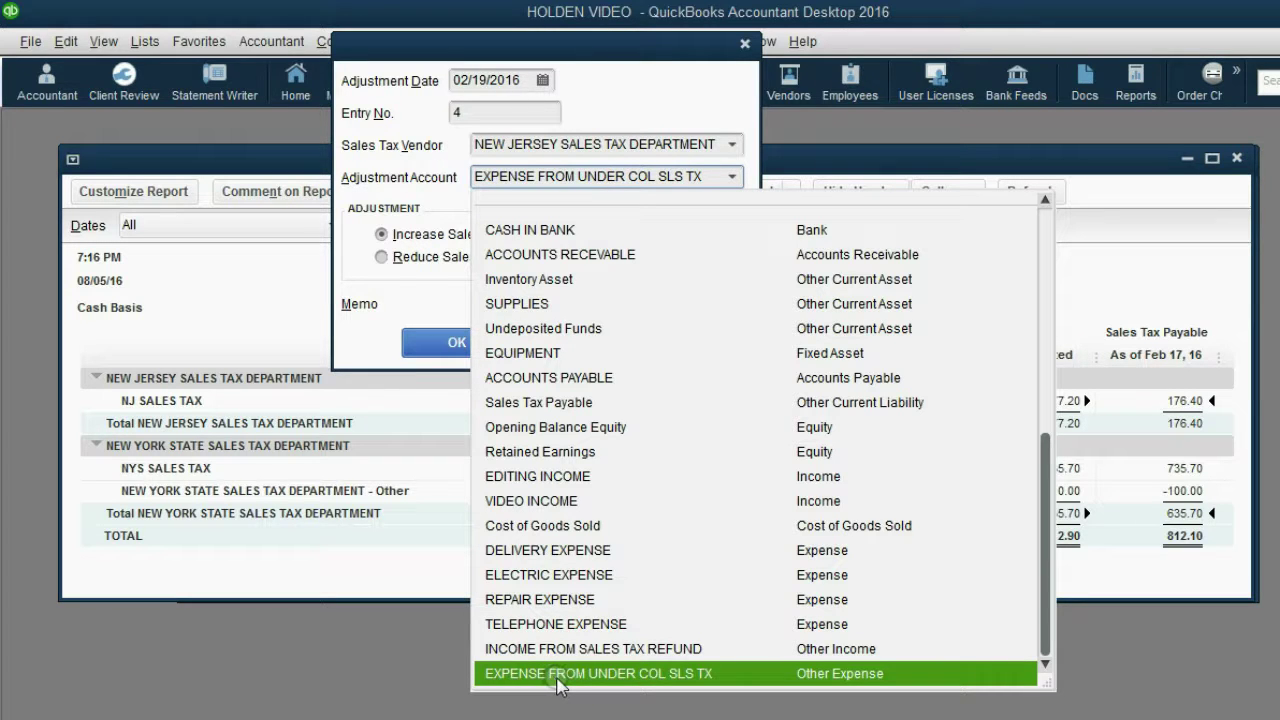
click(557, 673)
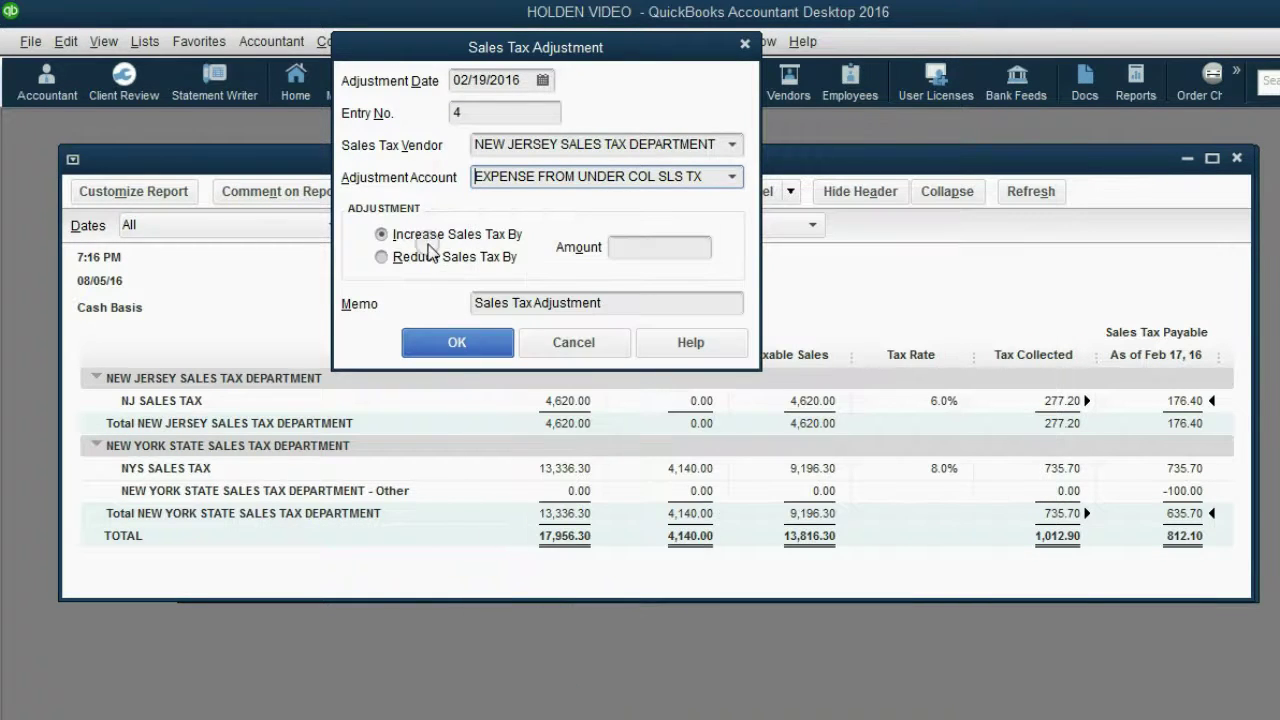
click(413, 258)
click(400, 236)
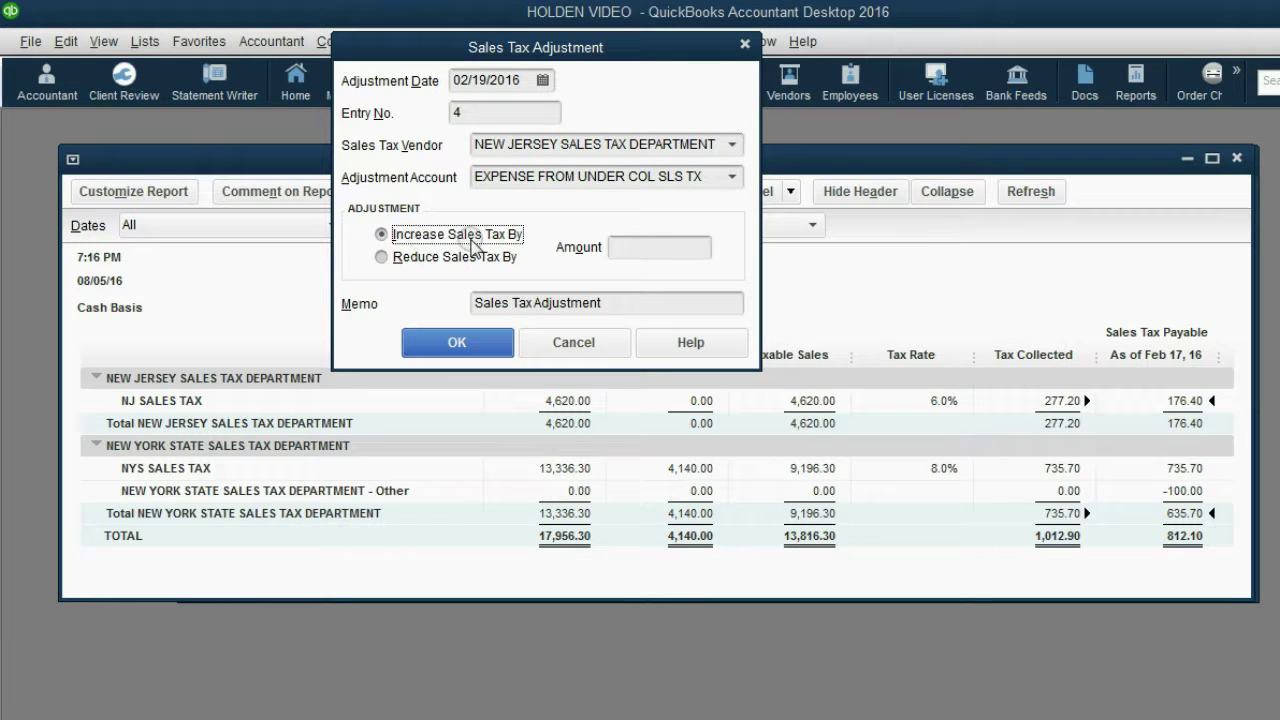
click(632, 246)
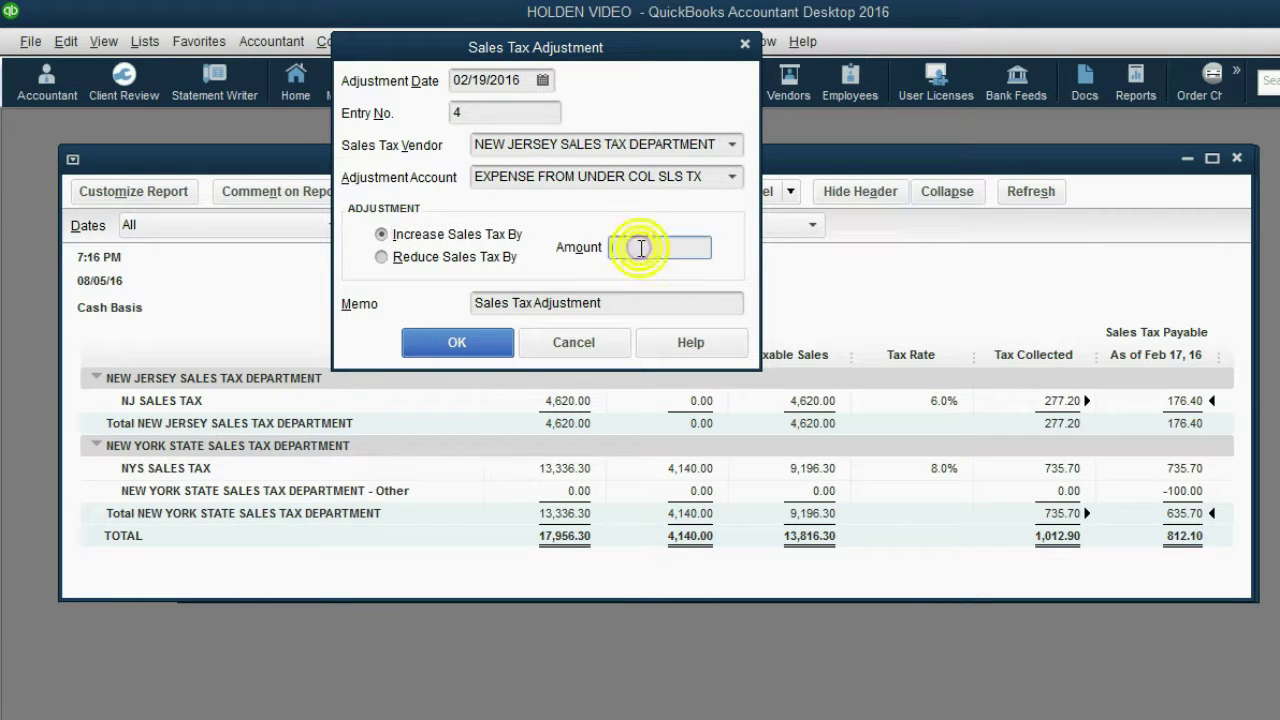
text(5)
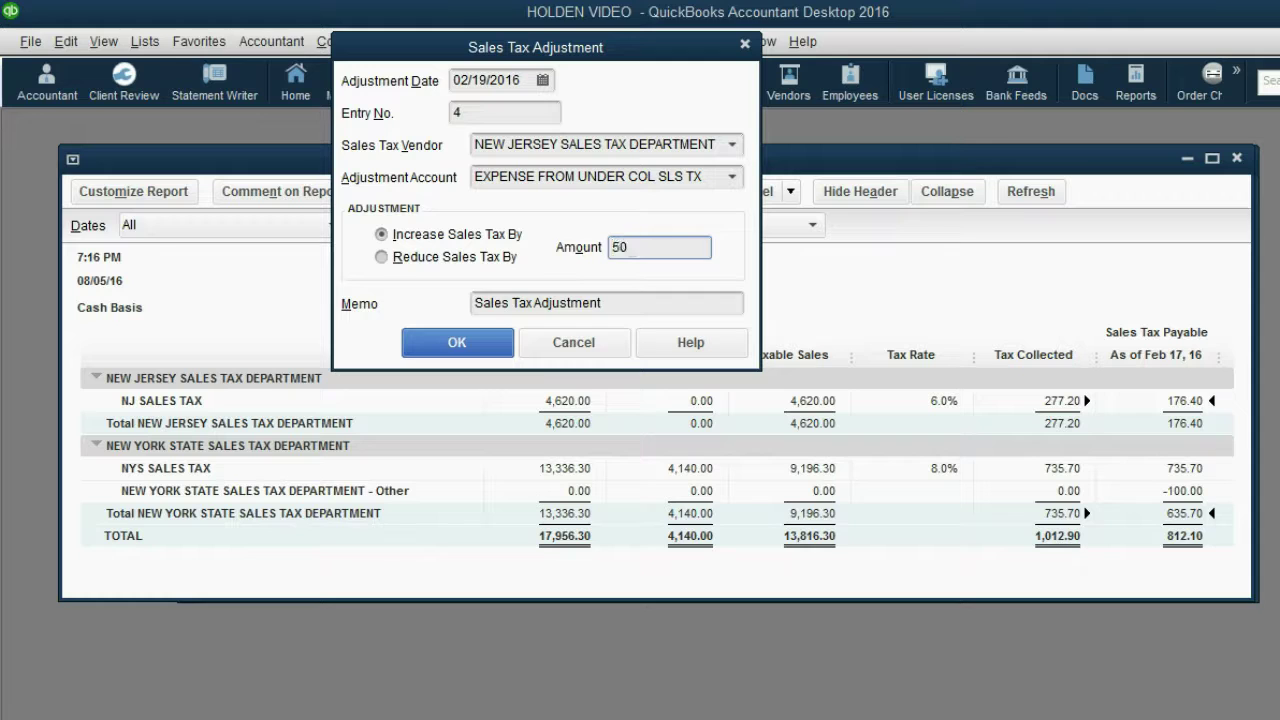
text(0)
key(Tab)
click(655, 303)
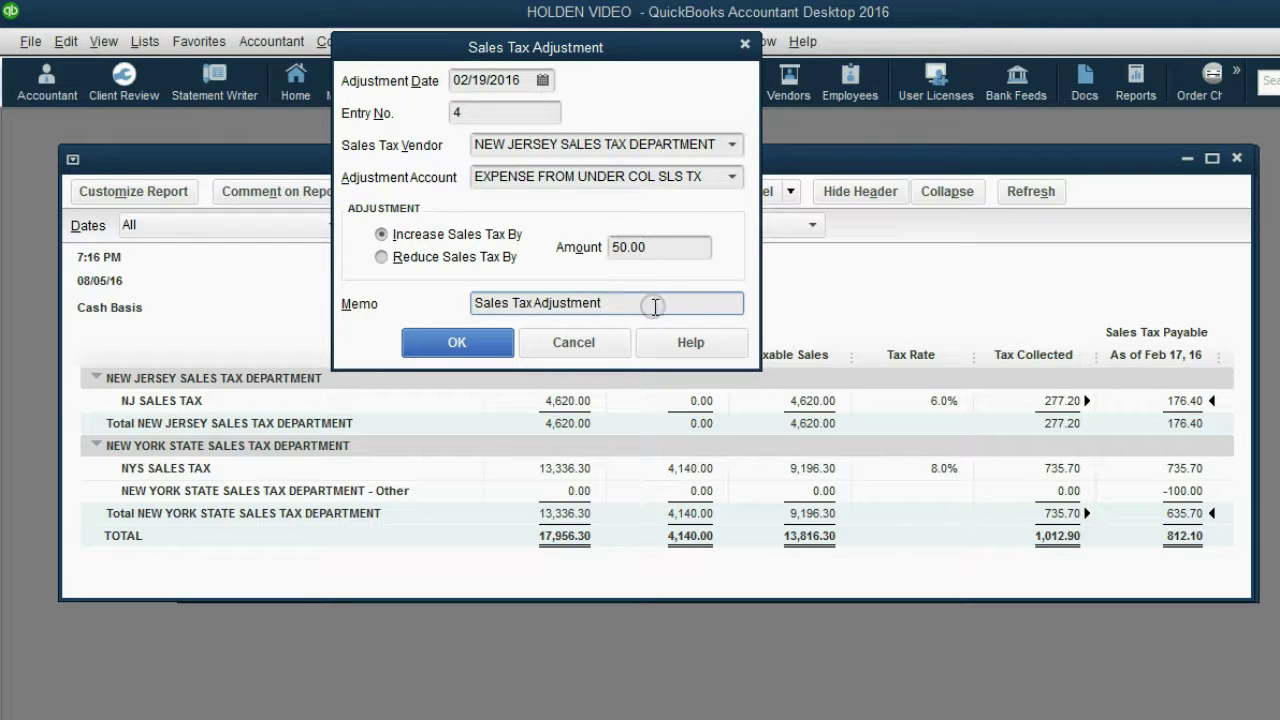
text(- UNDERPAYM)
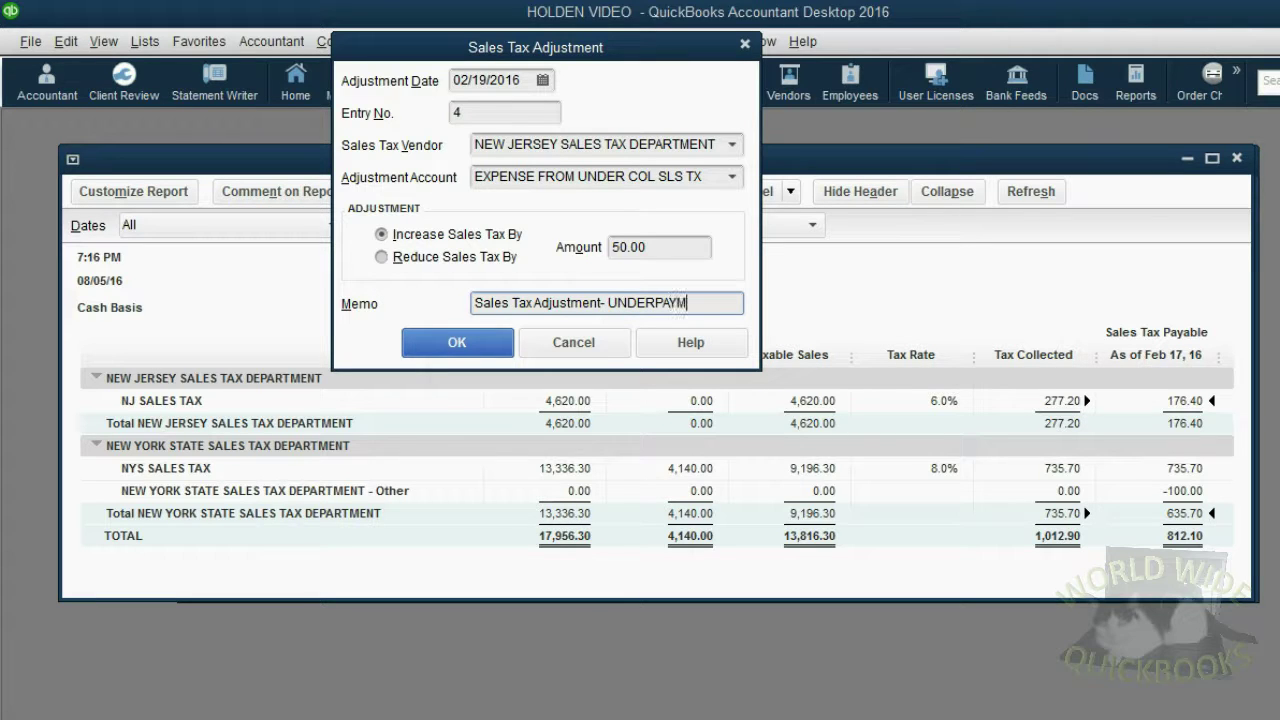
text(NET FROM DE)
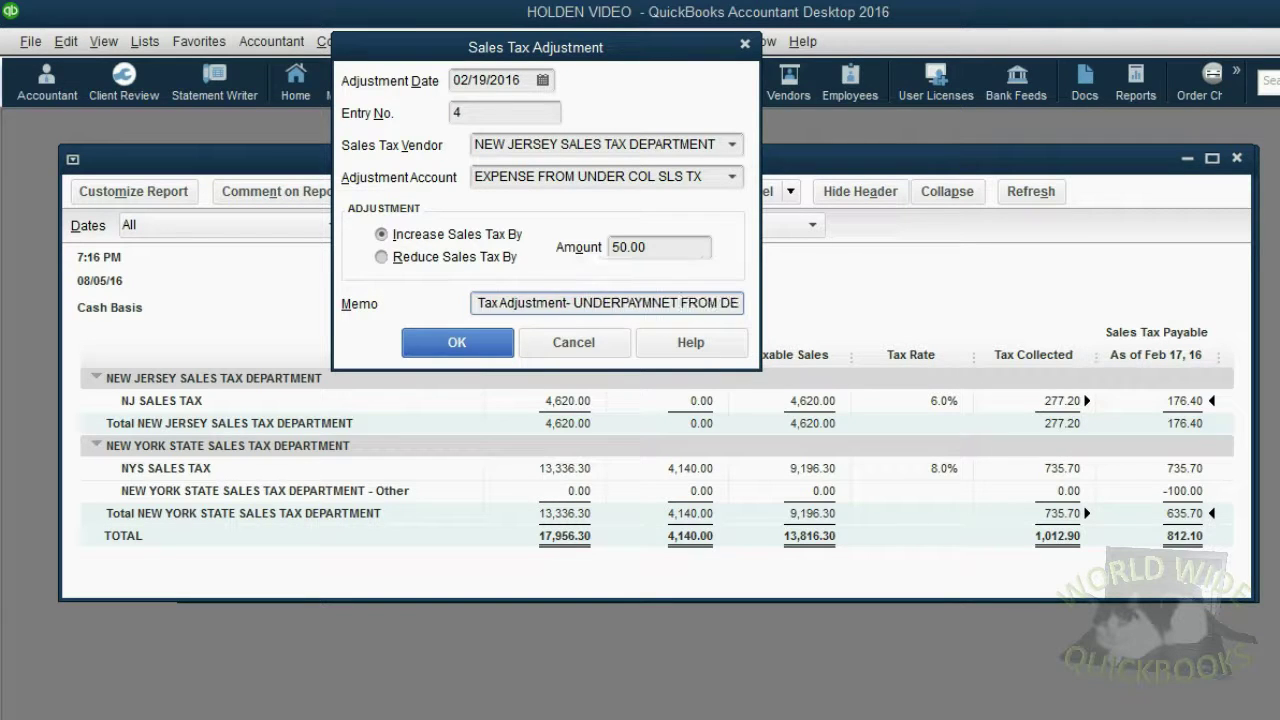
text(CEMBER)
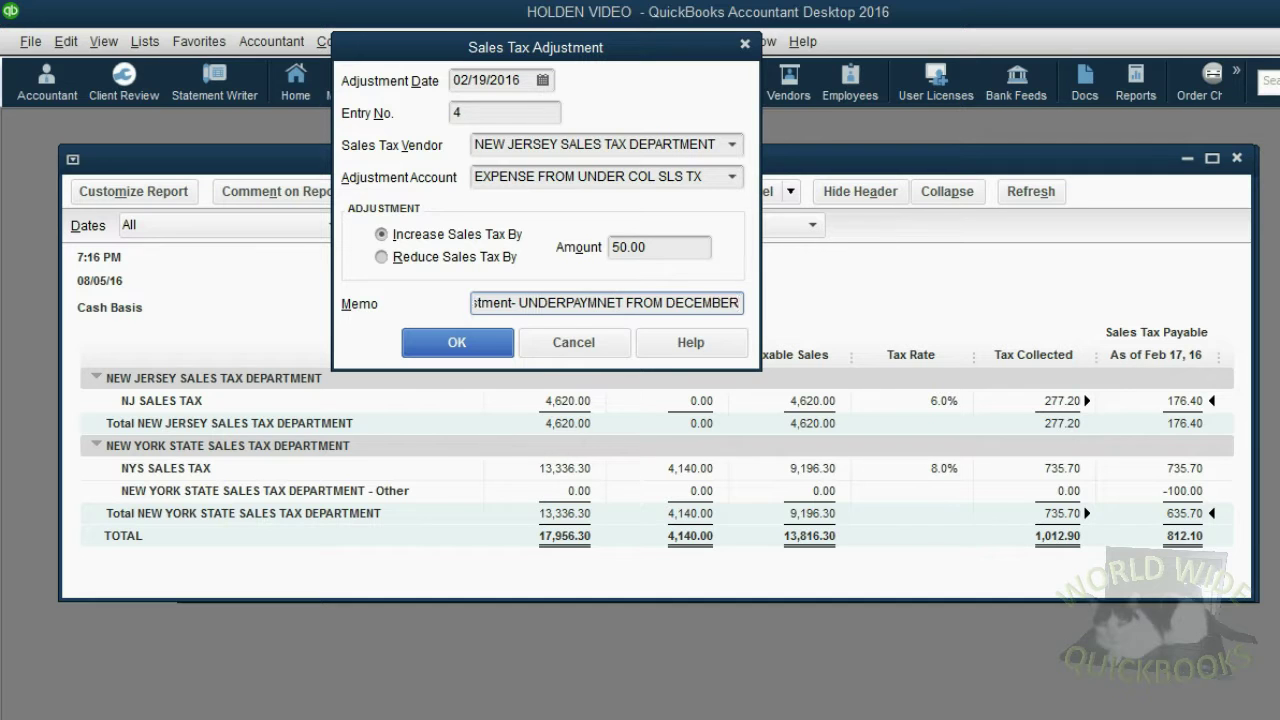
click(487, 345)
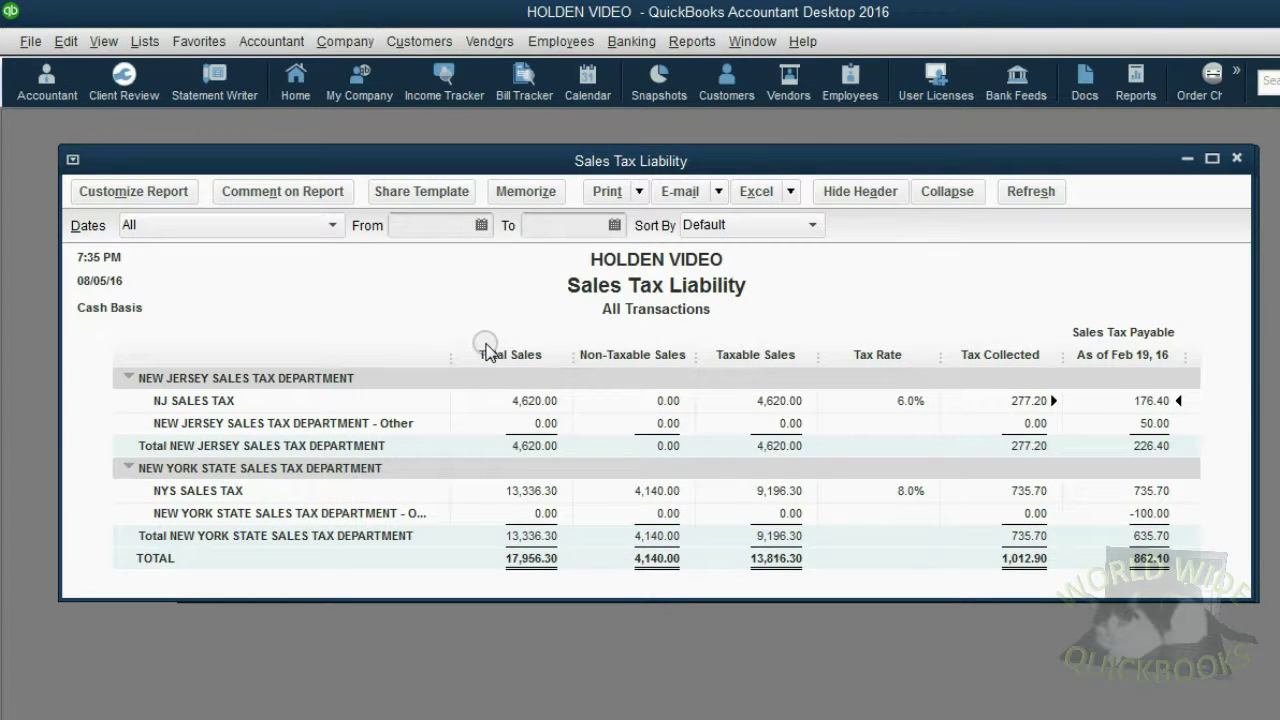
Post the 50.00 New Jersey adjustment and confirm the liability report shows a 226.40 New Jersey total
click(425, 428)
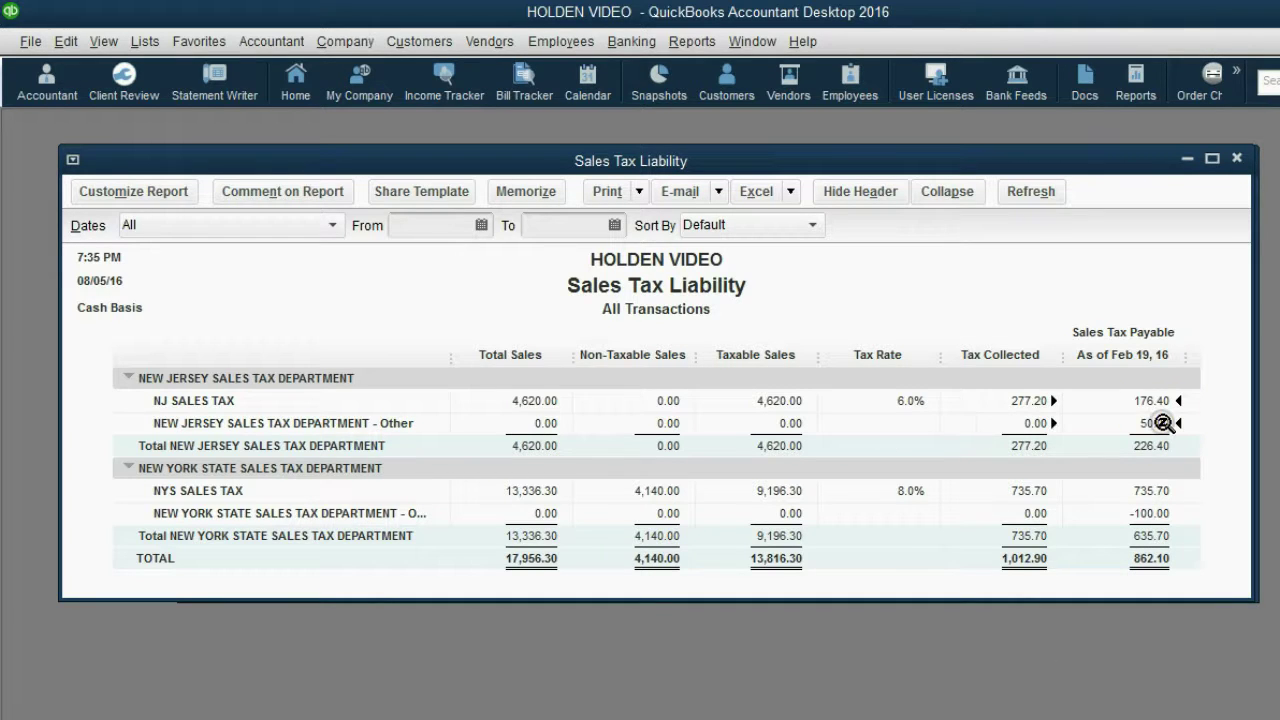
click(232, 400)
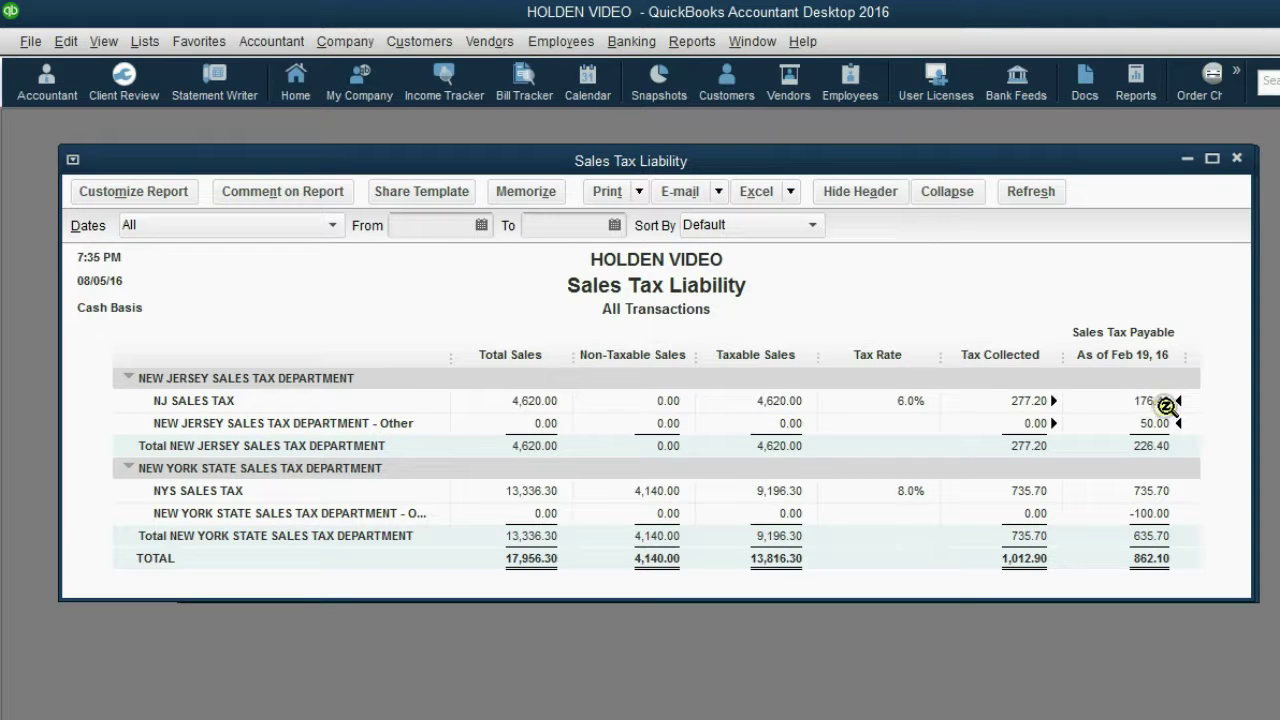
click(335, 422)
click(1145, 423)
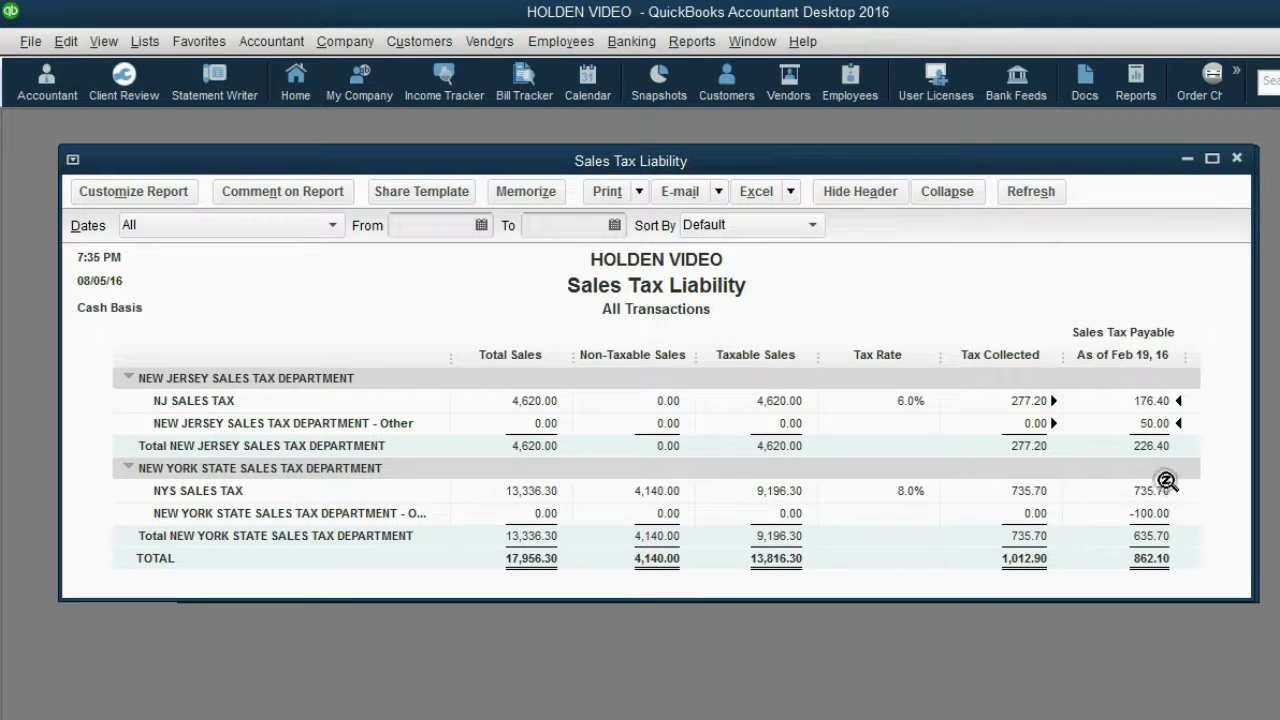
click(1162, 449)
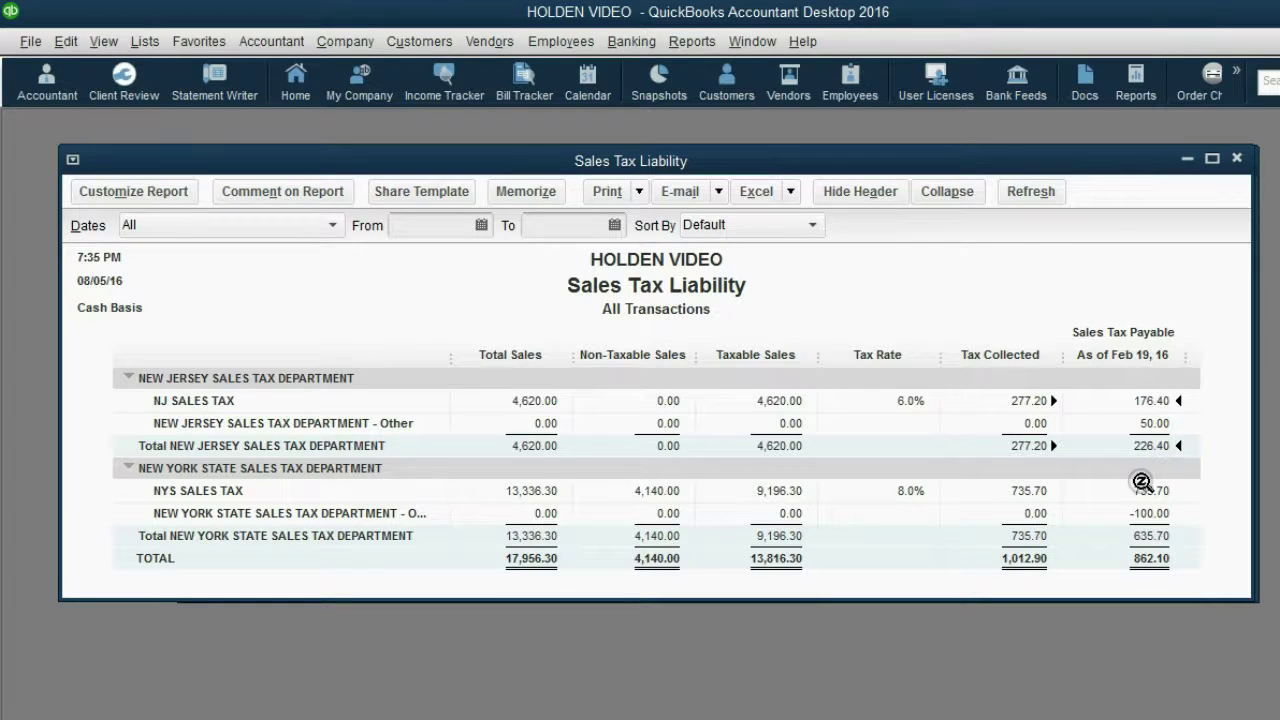